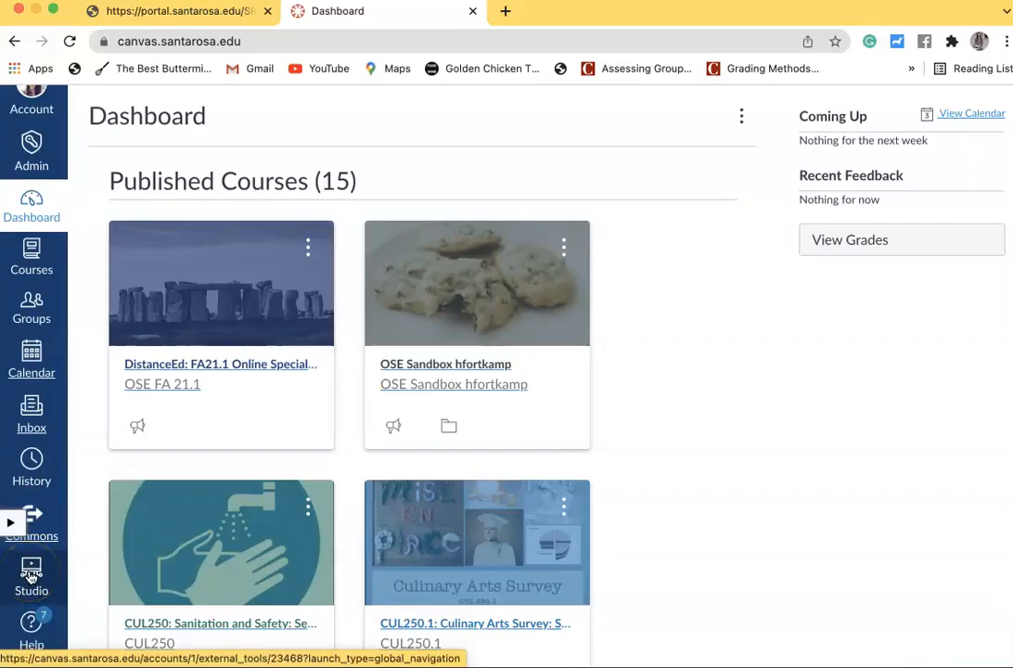
Open Studio and record a webcam video of a short spoken welcome, finishing the capture when done
left_click(31, 577)
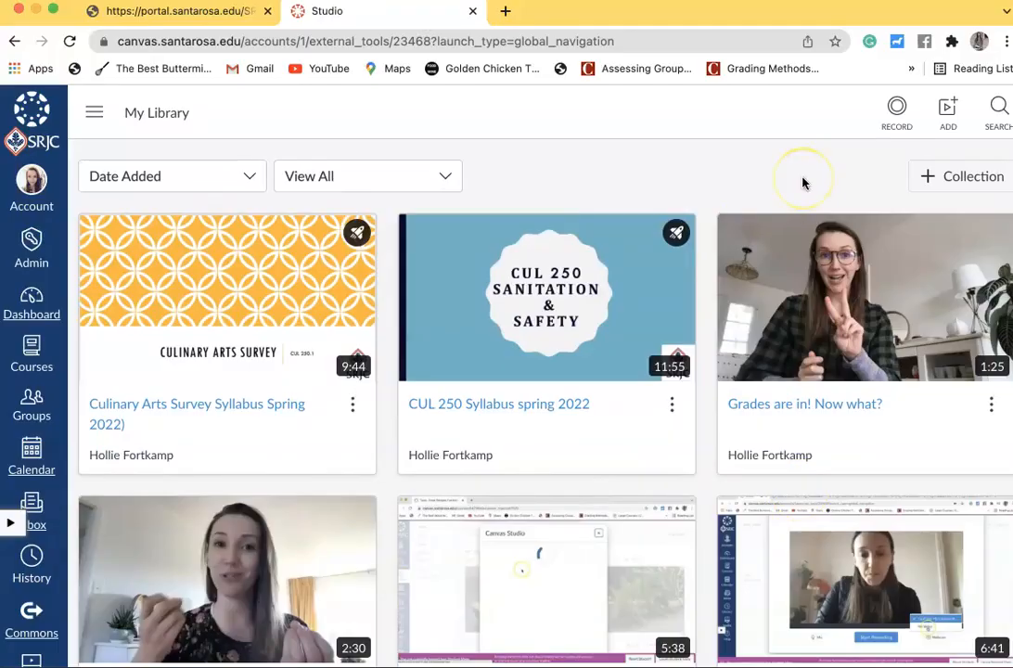
left_click(897, 113)
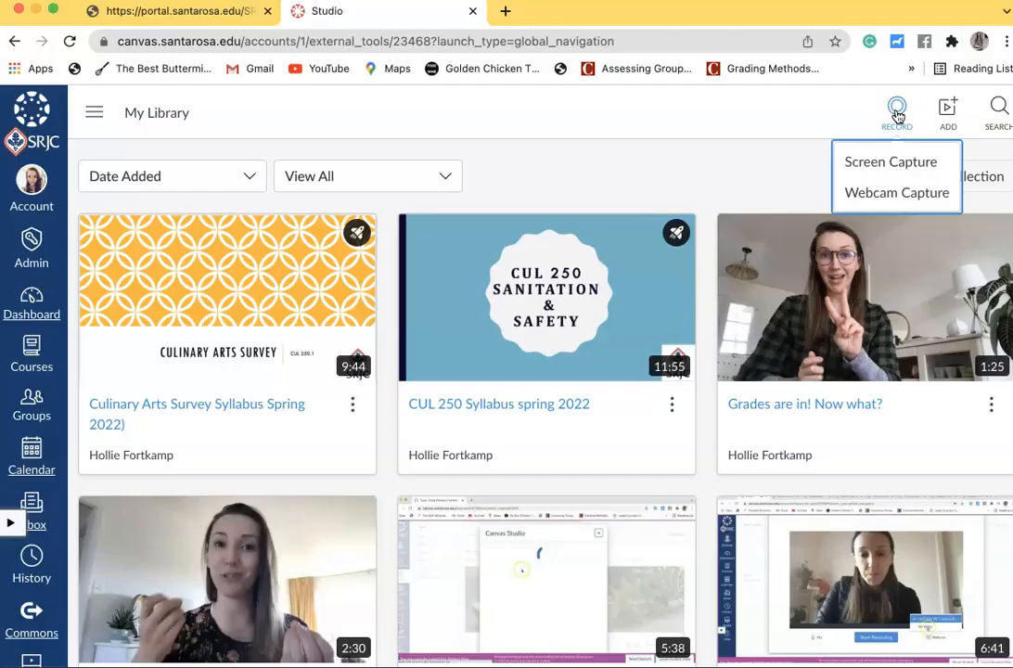
left_click(897, 195)
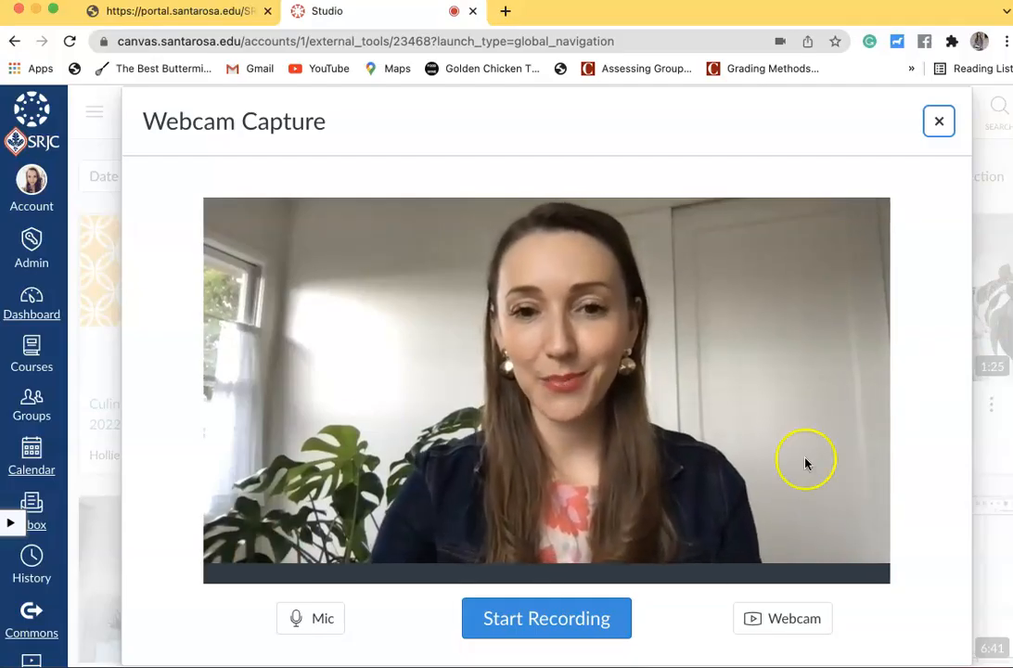
left_click(581, 631)
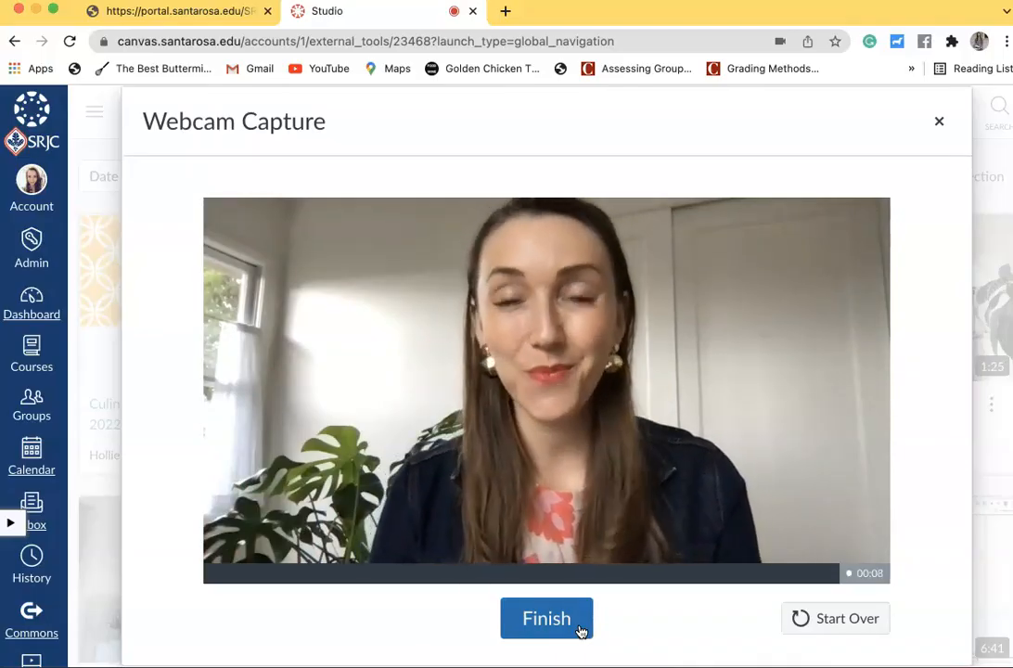
left_click(572, 621)
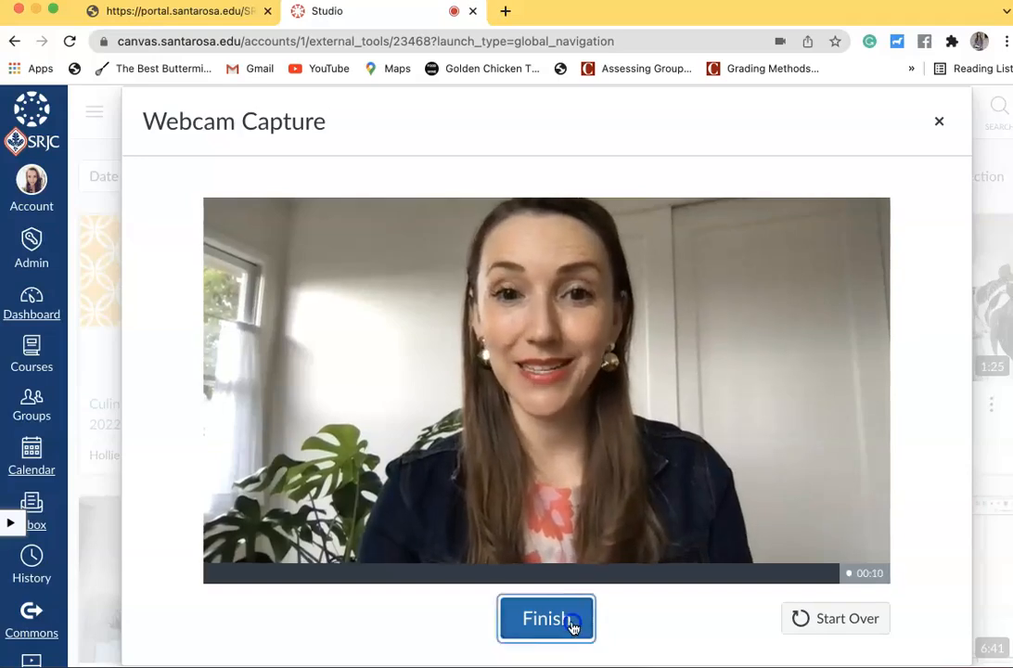
left_click(522, 538)
Title the finished webcam recording "Welcome Video Sample"
scroll(524, 542, "down", 1)
left_click(453, 556)
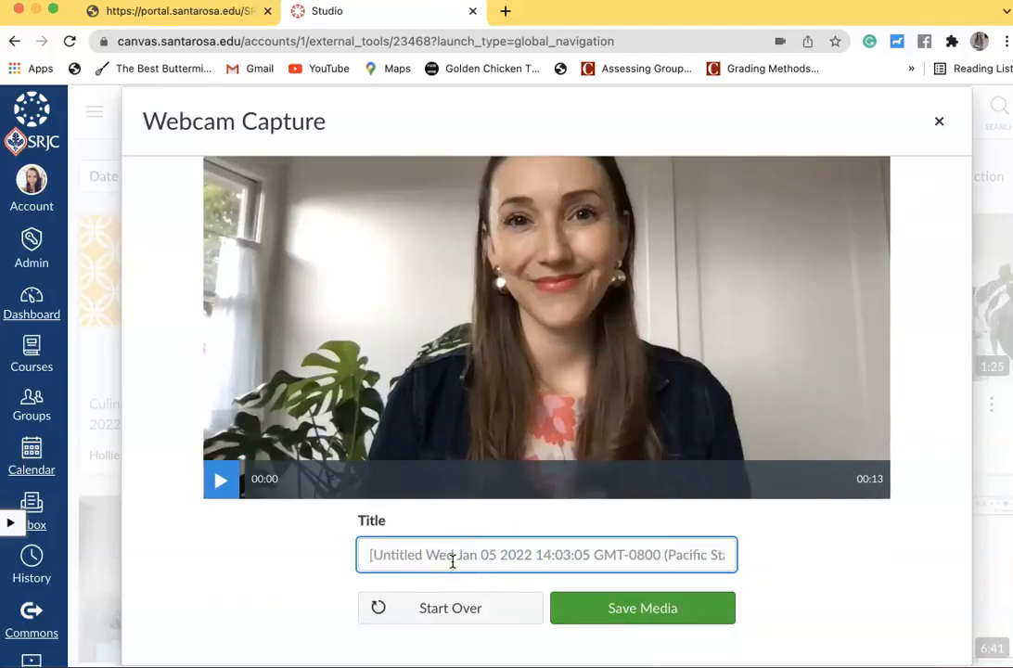
type("Welcome Video Sample")
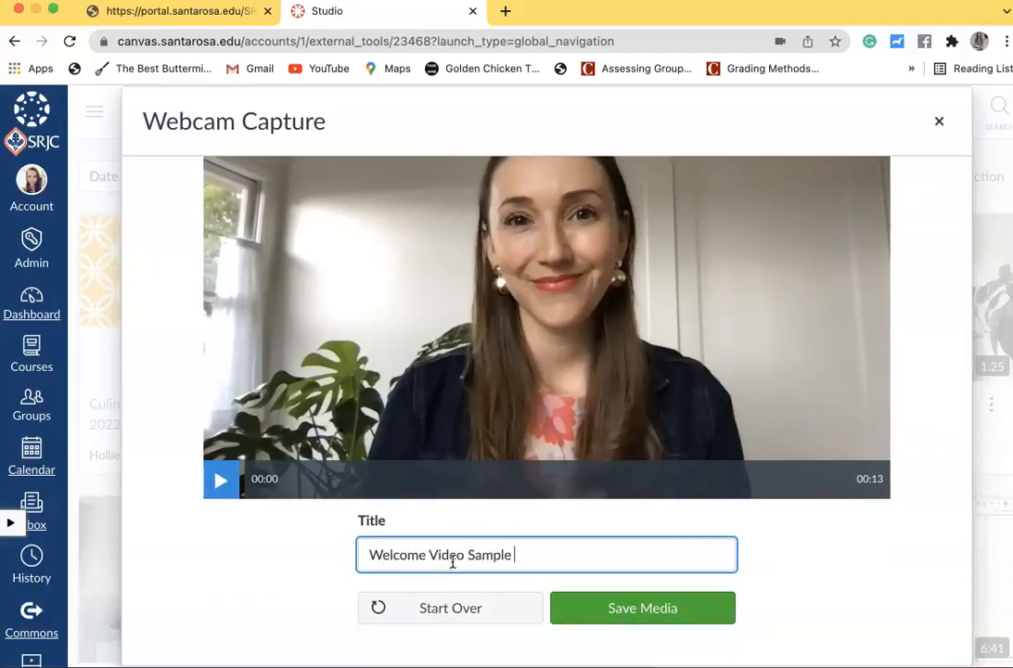
Preview the first seconds of the recording and save it as media to the library
scroll(453, 561, "up", 1)
left_click(223, 527)
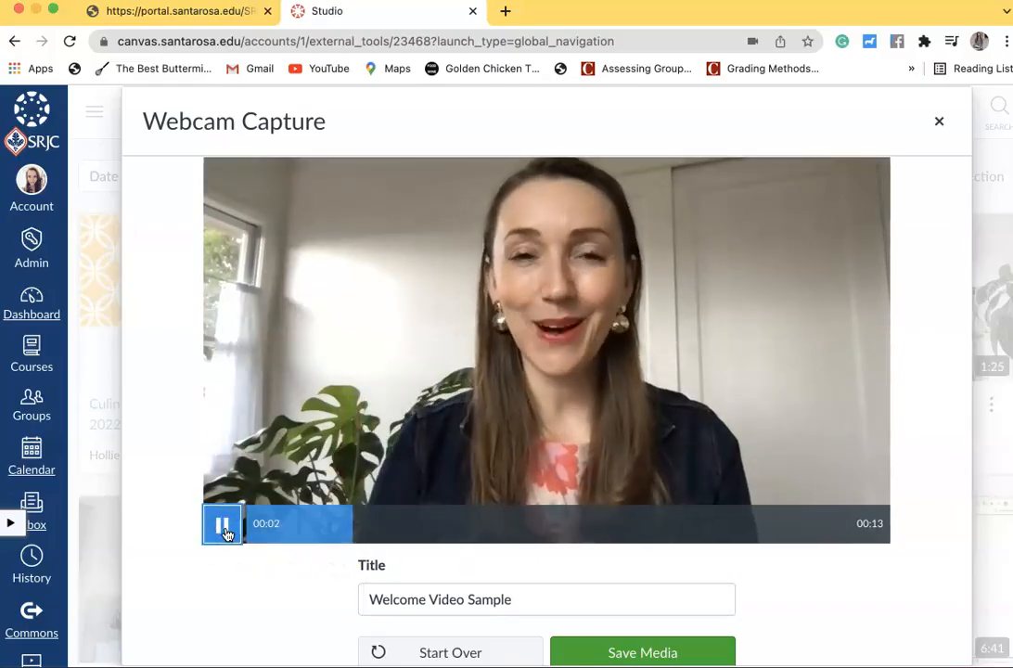
left_click(222, 527)
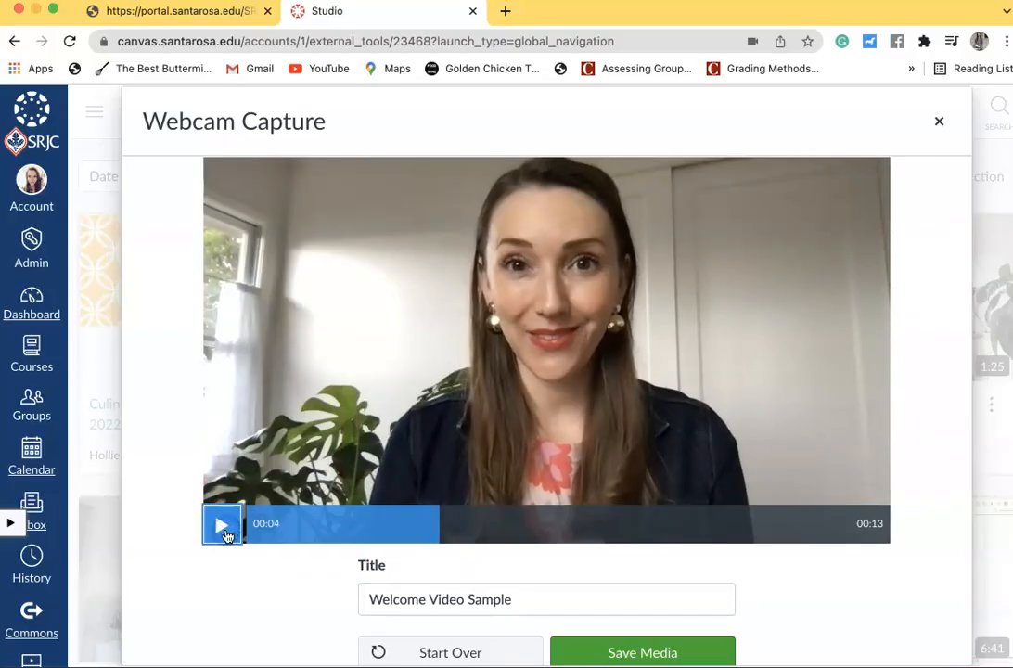
scroll(477, 551, "down", 1)
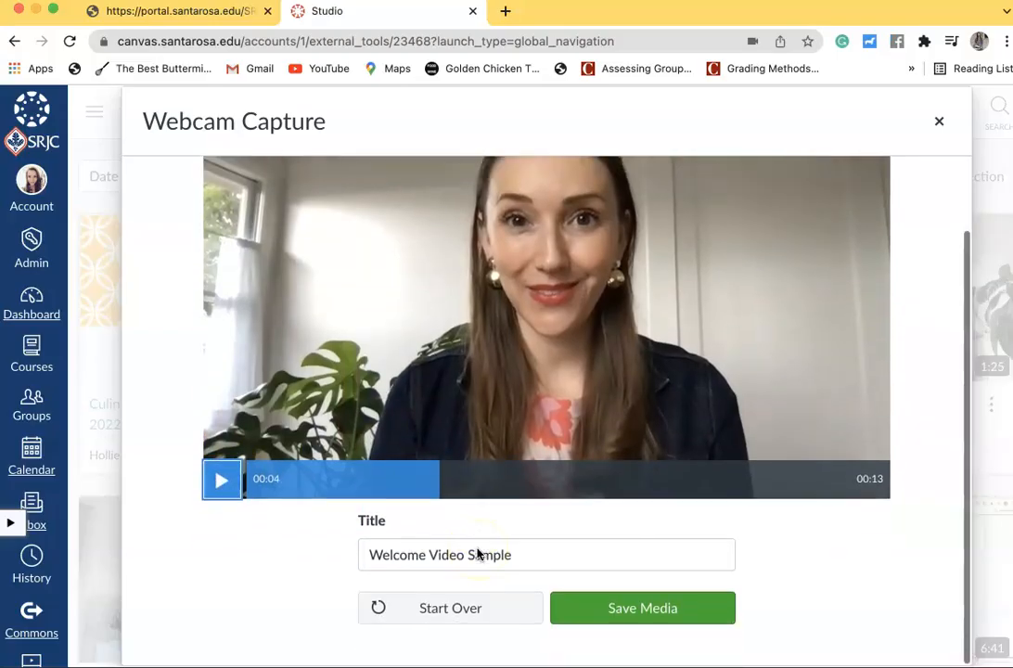
left_click(672, 611)
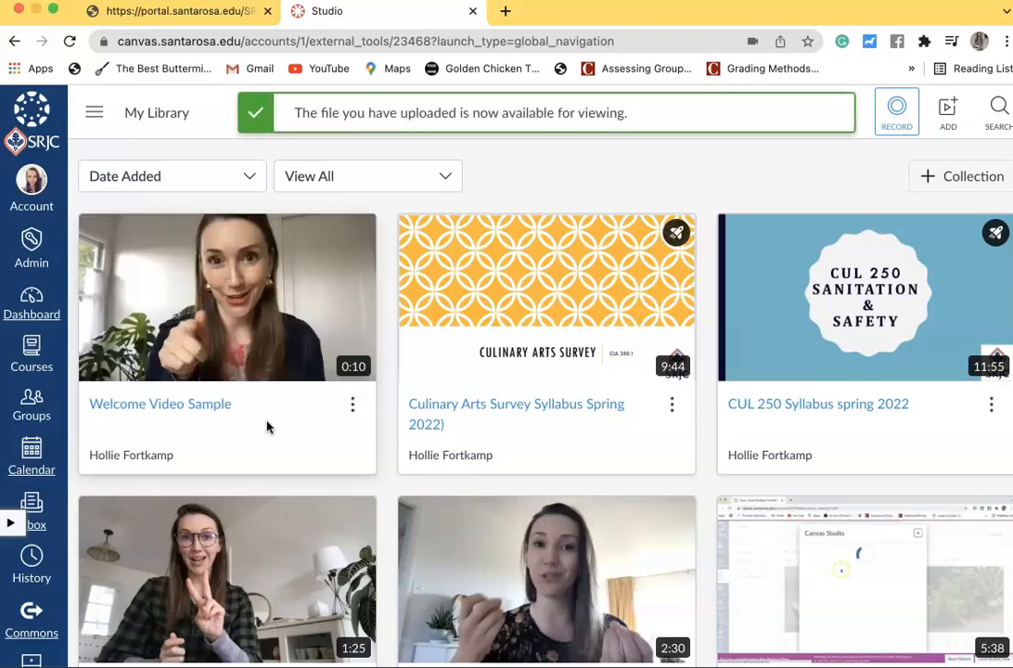
left_click(352, 406)
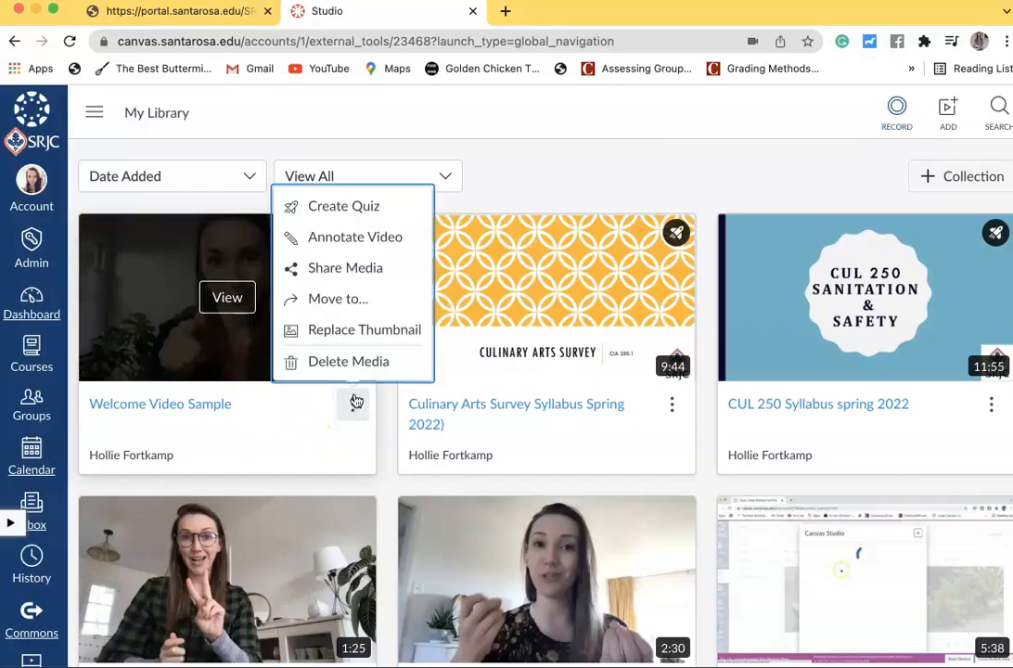
left_click(341, 336)
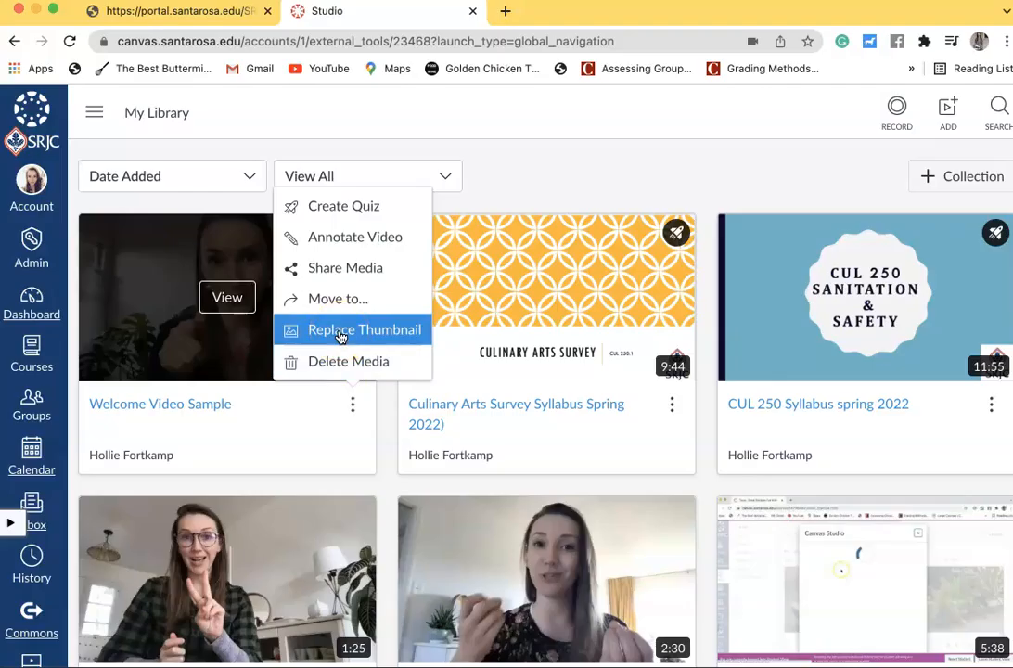
Open Welcome Video Sample and request automatic captions with English as the spoken language
left_click(148, 405)
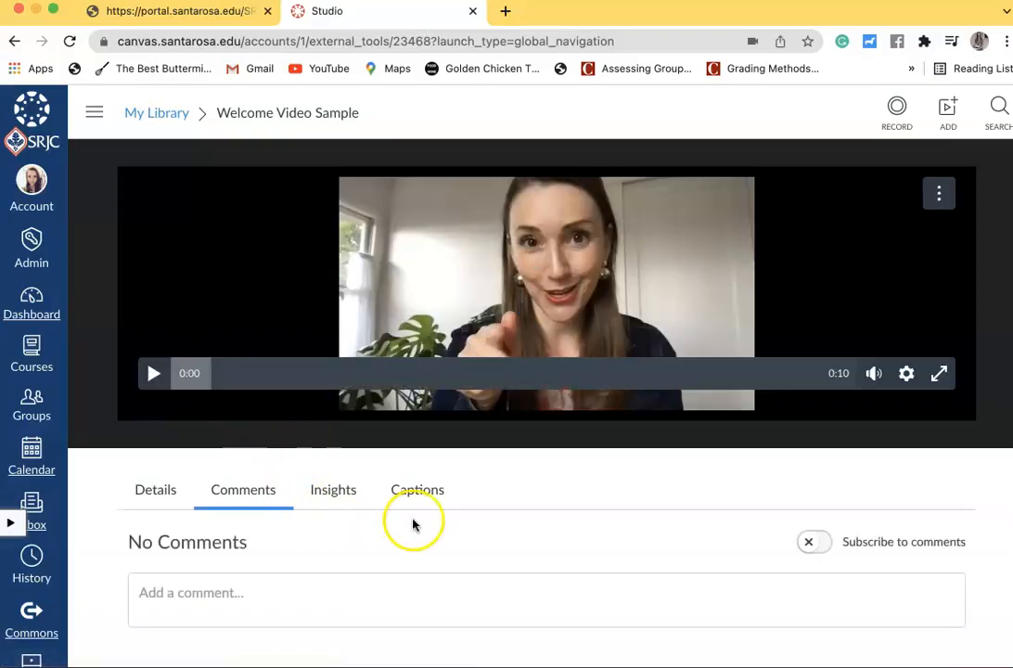
left_click(419, 491)
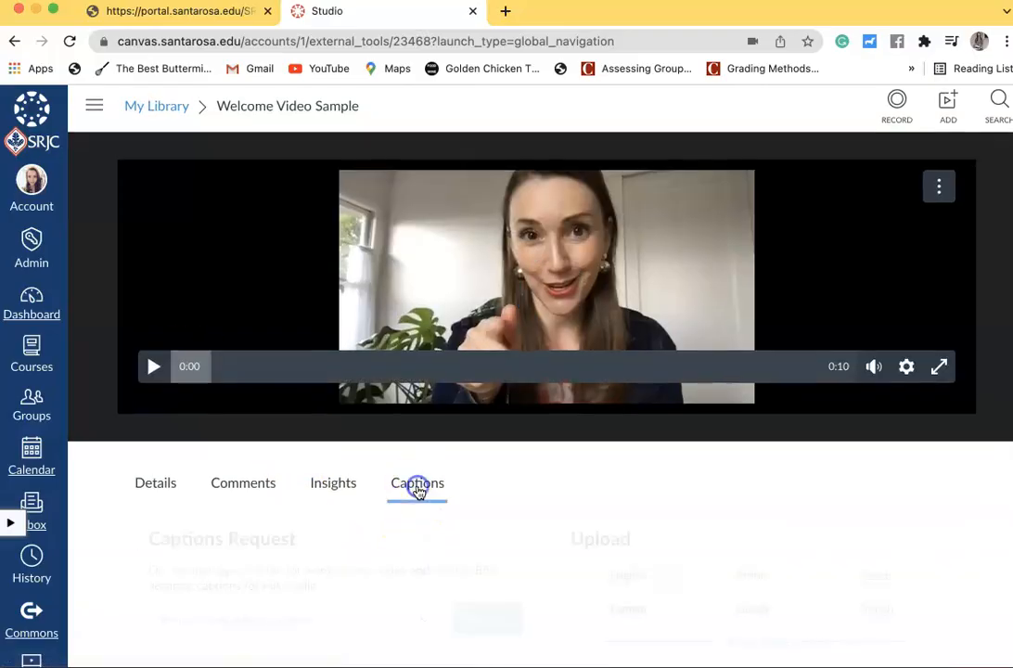
scroll(416, 491, "down", 1)
left_click(431, 574)
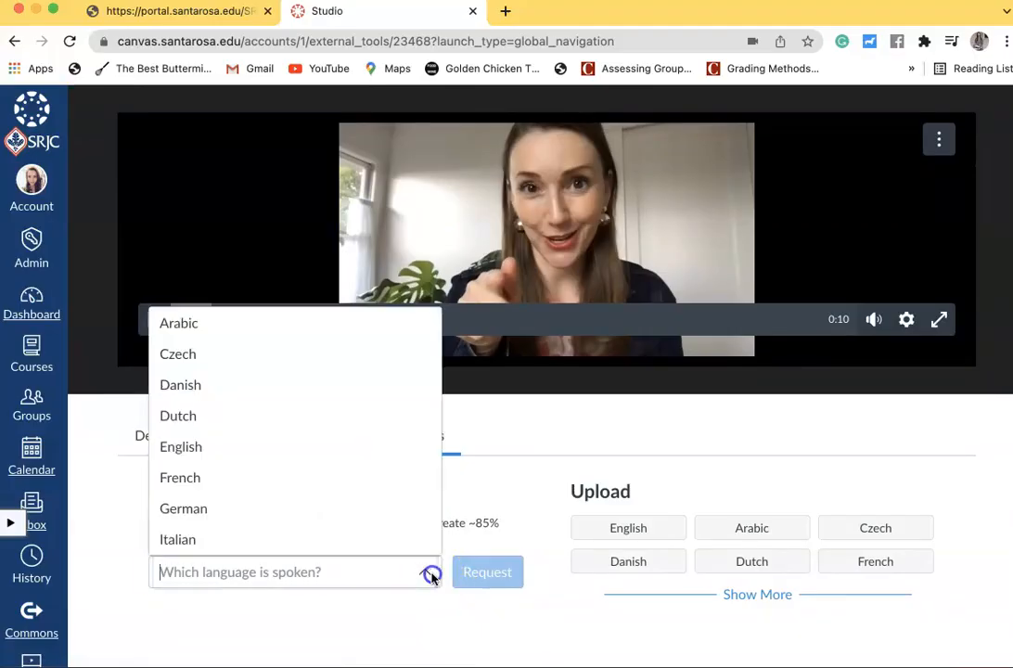
left_click(306, 455)
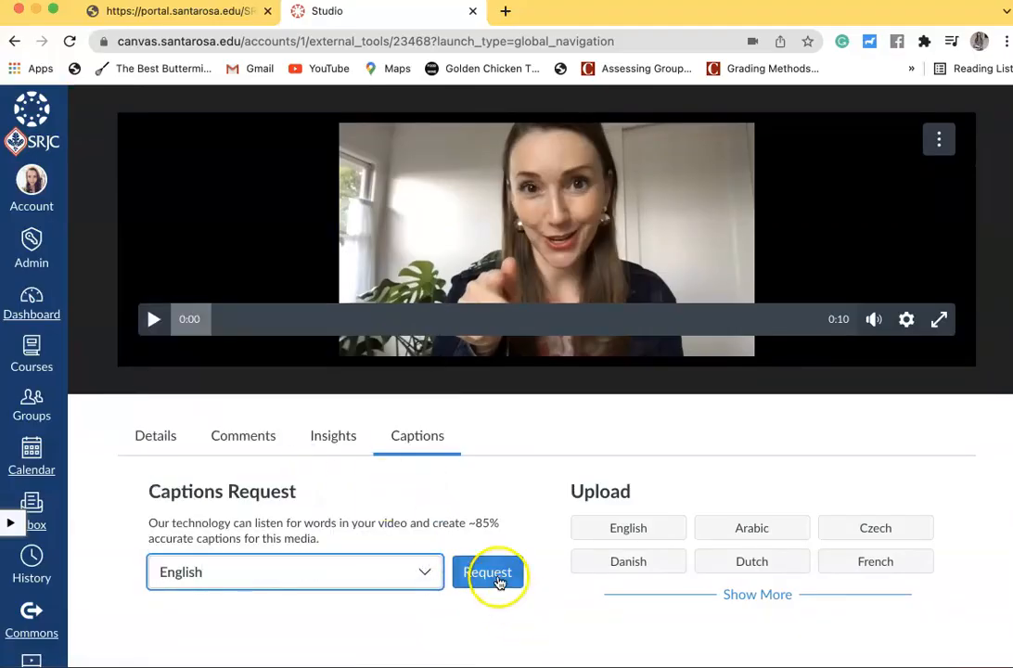
left_click(499, 581)
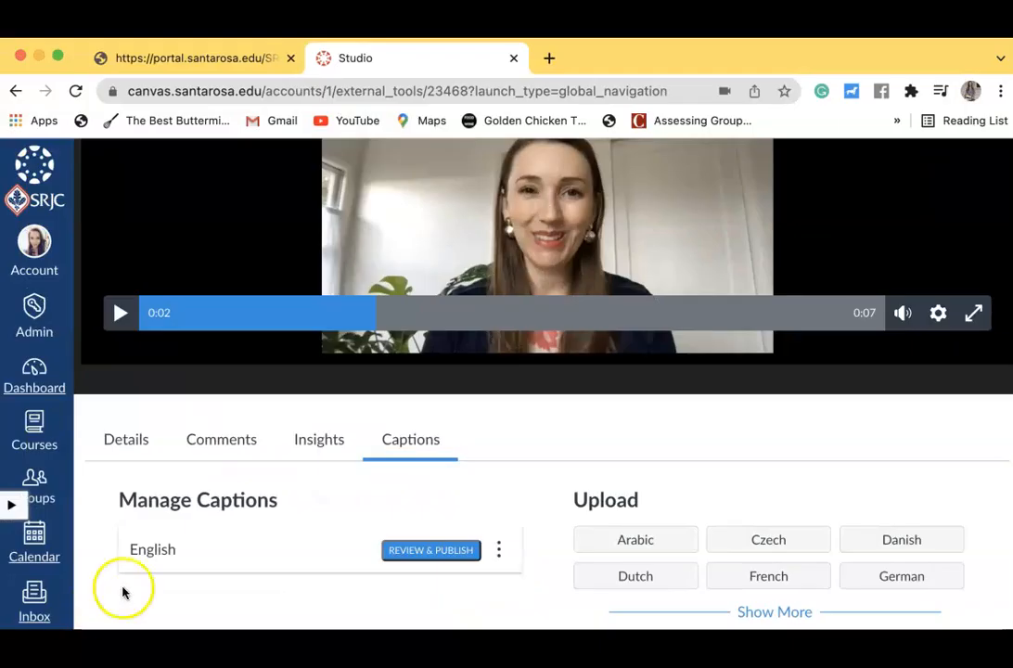
Open the English captions for review and play the video to compare them with the speech
left_click(428, 550)
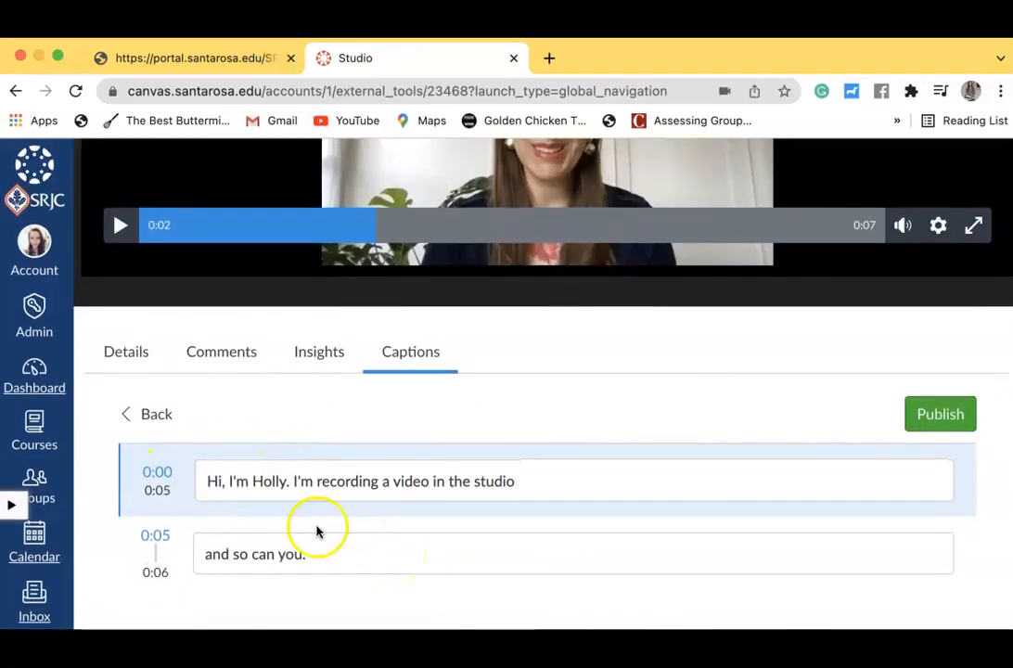
scroll(317, 529, "up", 4)
scroll(332, 530, "down", 3)
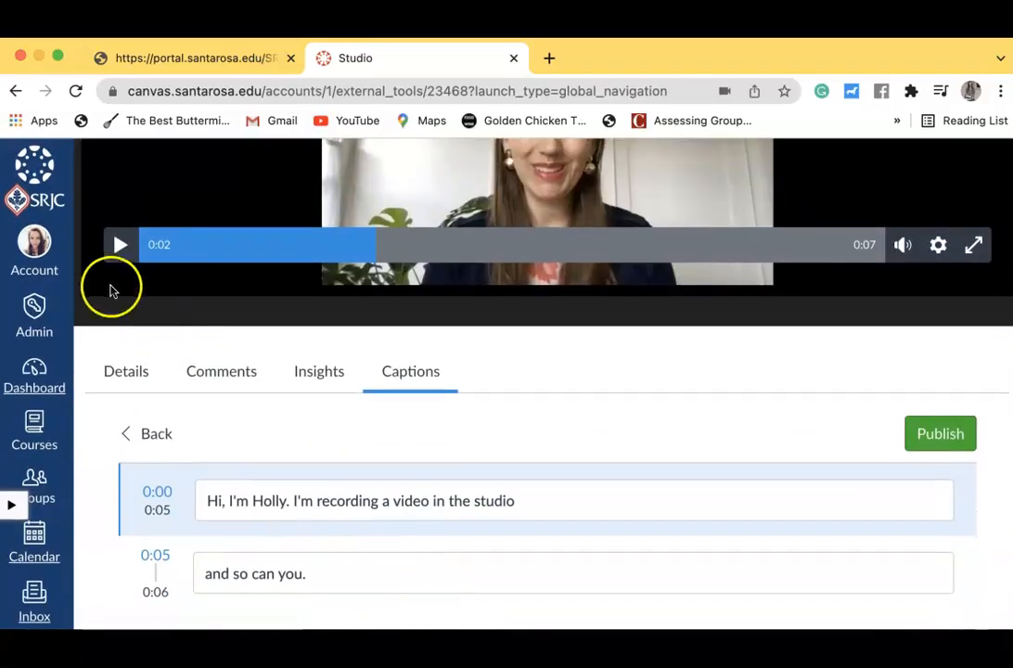
left_click(120, 243)
scroll(270, 396, "down", 1)
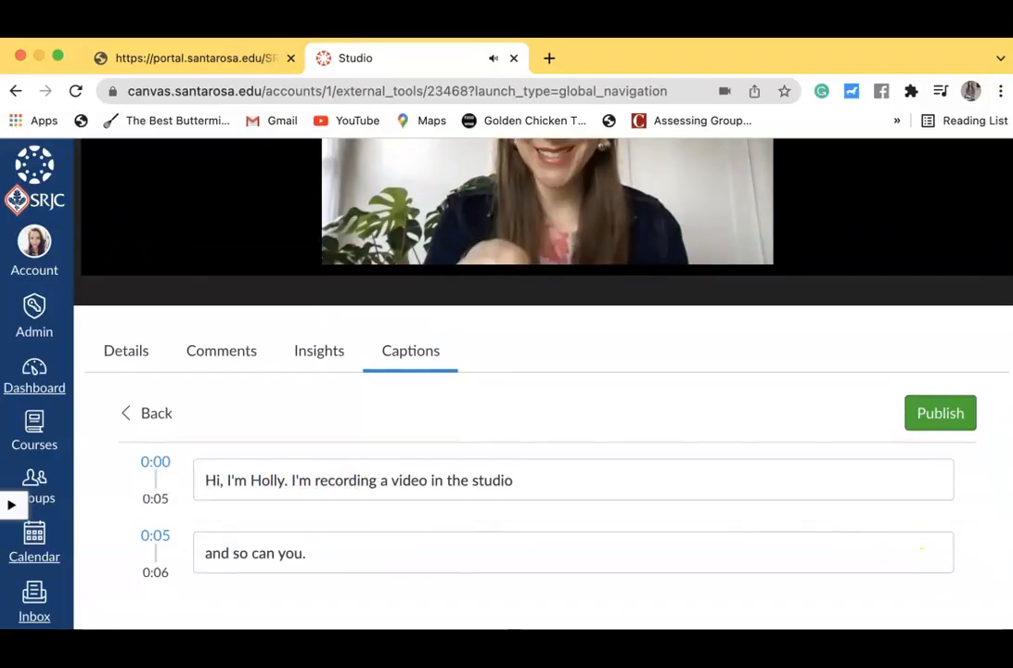
Correct the speaker's first name in the first caption, change "the studio" to "Canvas Studio", and publish the captions
left_click(282, 481)
type("ie")
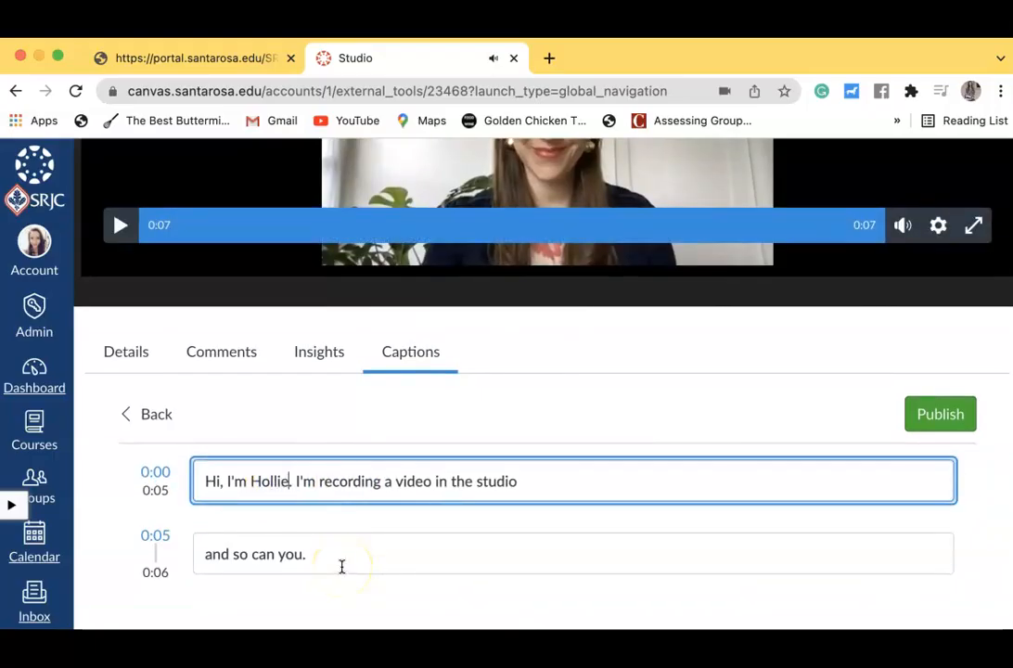
left_click(356, 547)
left_click(485, 479)
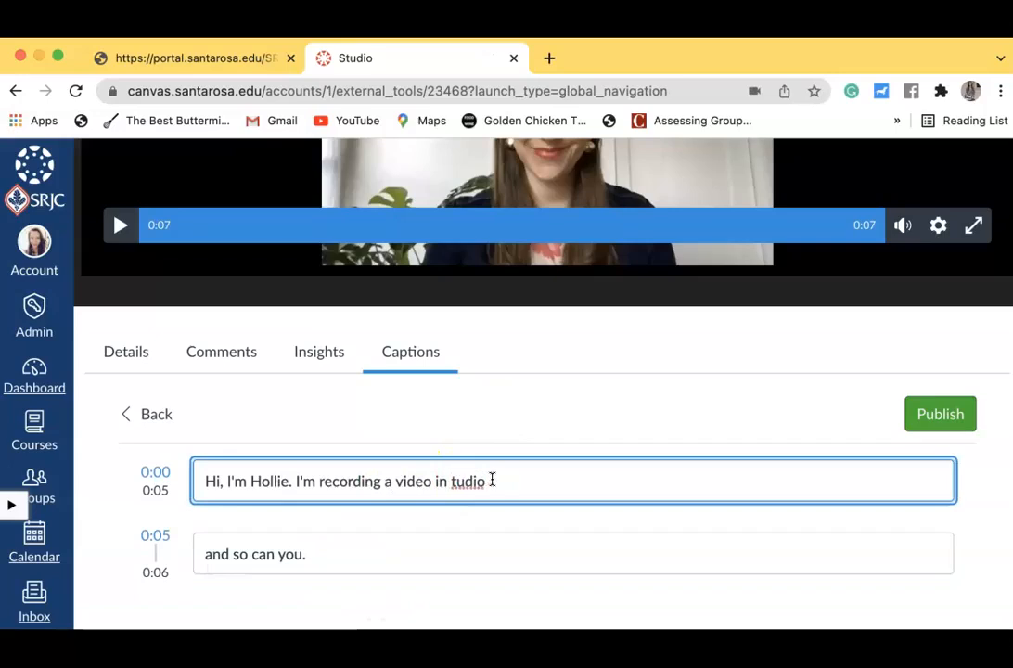
left_click(470, 540)
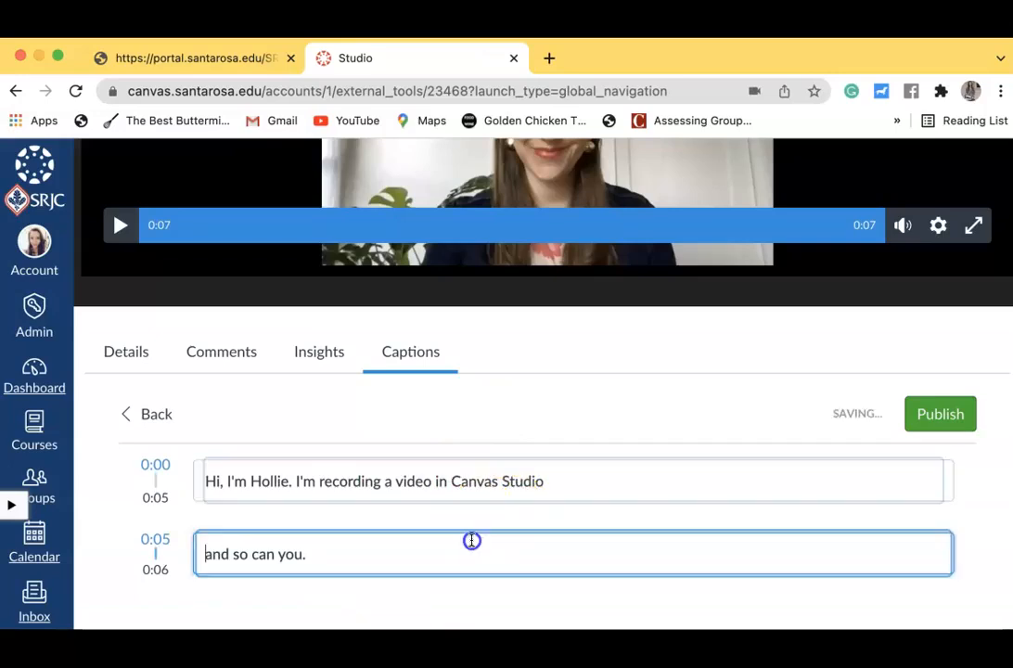
left_click(941, 419)
Check the video player's settings for a captions option
scroll(744, 452, "up", 2)
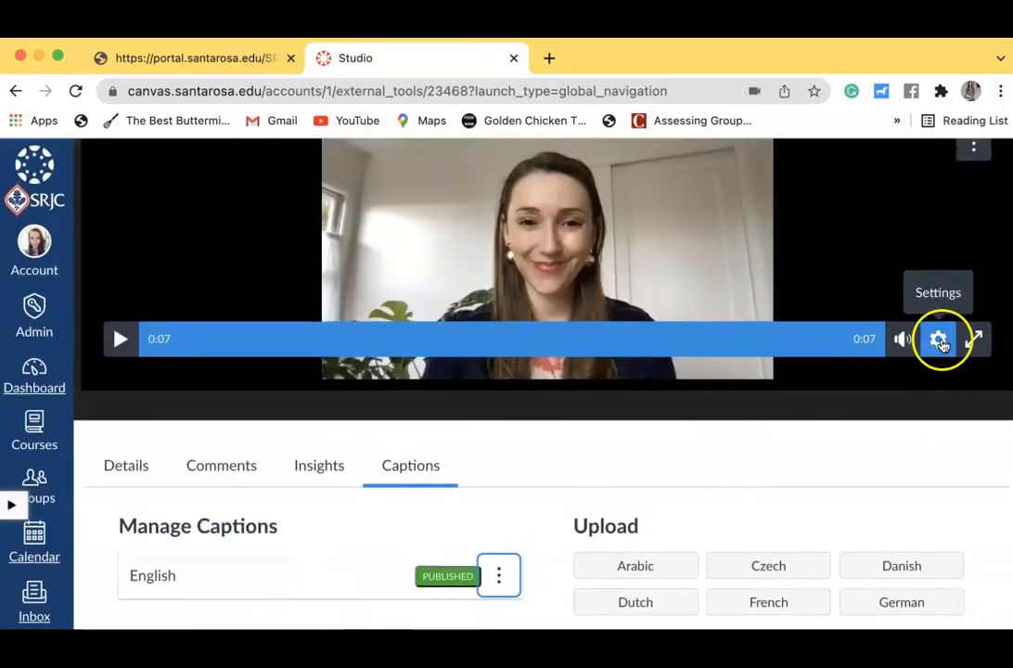
left_click(940, 341)
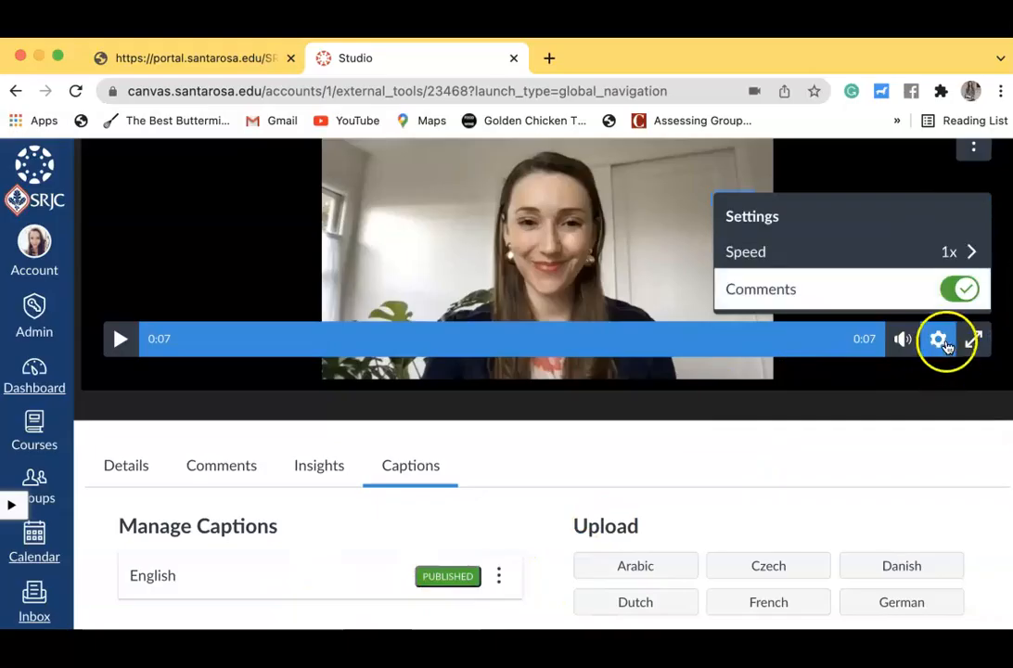
left_click(938, 340)
Reload the page, reopen Welcome Video Sample and show its caption management
left_click(72, 90)
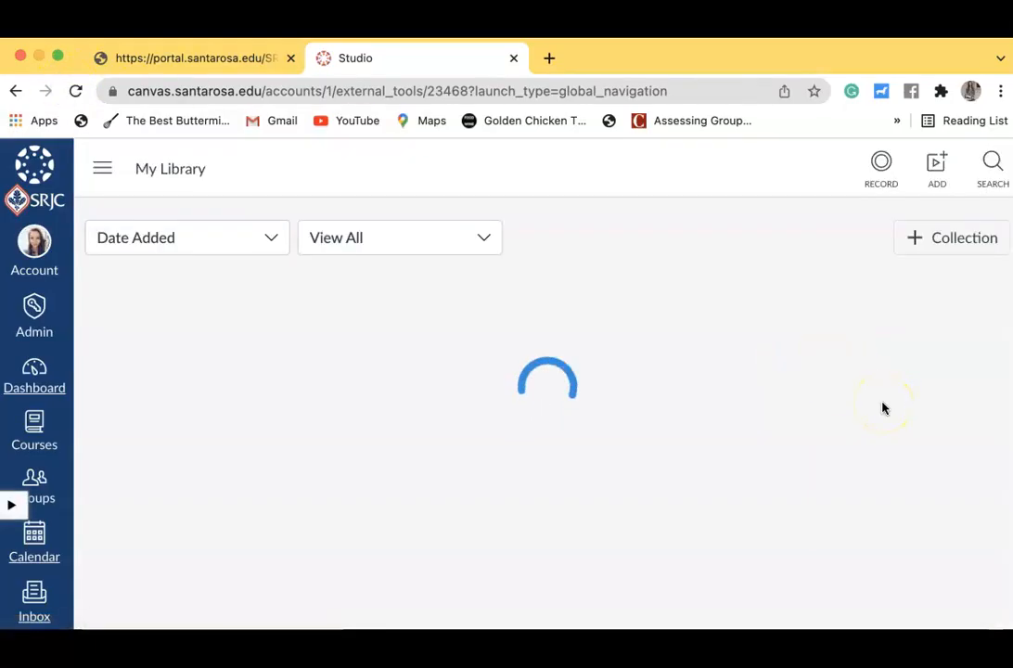
left_click(226, 470)
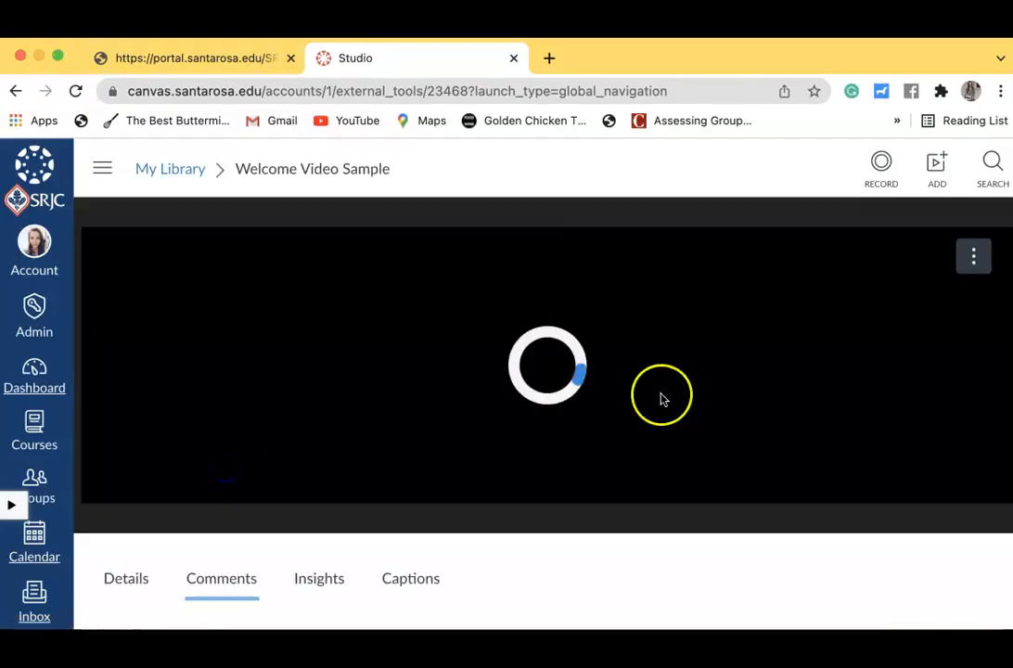
scroll(922, 565, "down", 3)
left_click(413, 433)
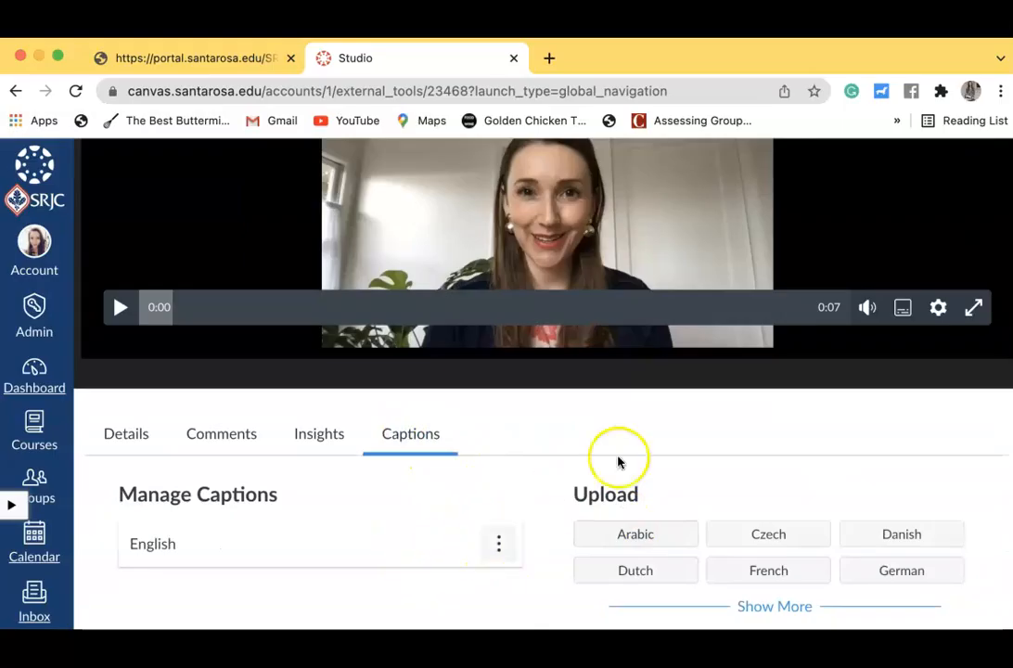
Turn on English captions in the video player's settings
scroll(701, 437, "up", 3)
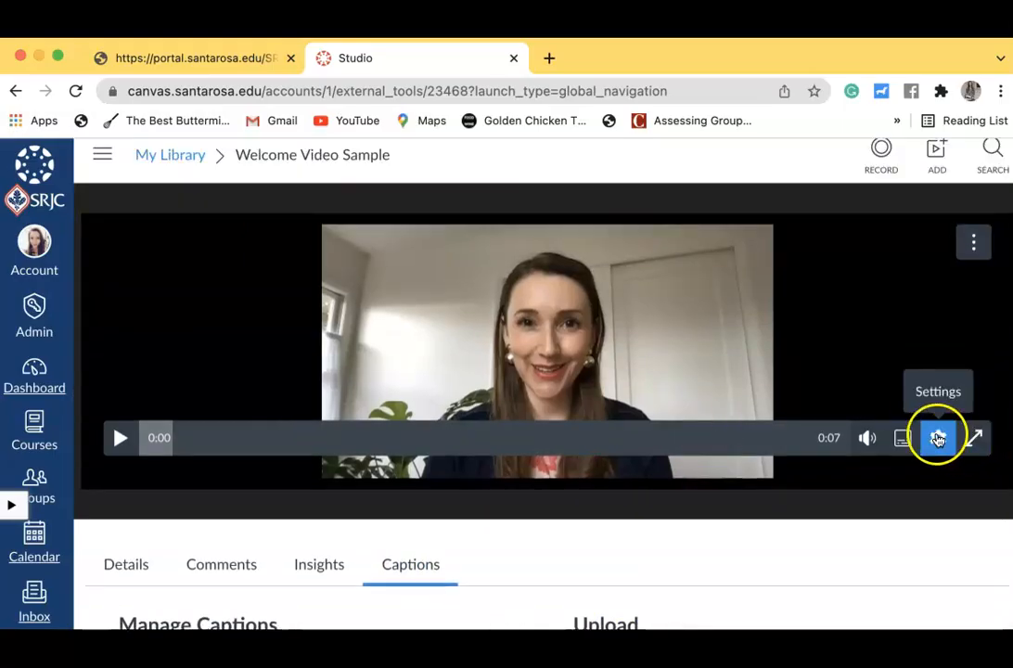
left_click(938, 439)
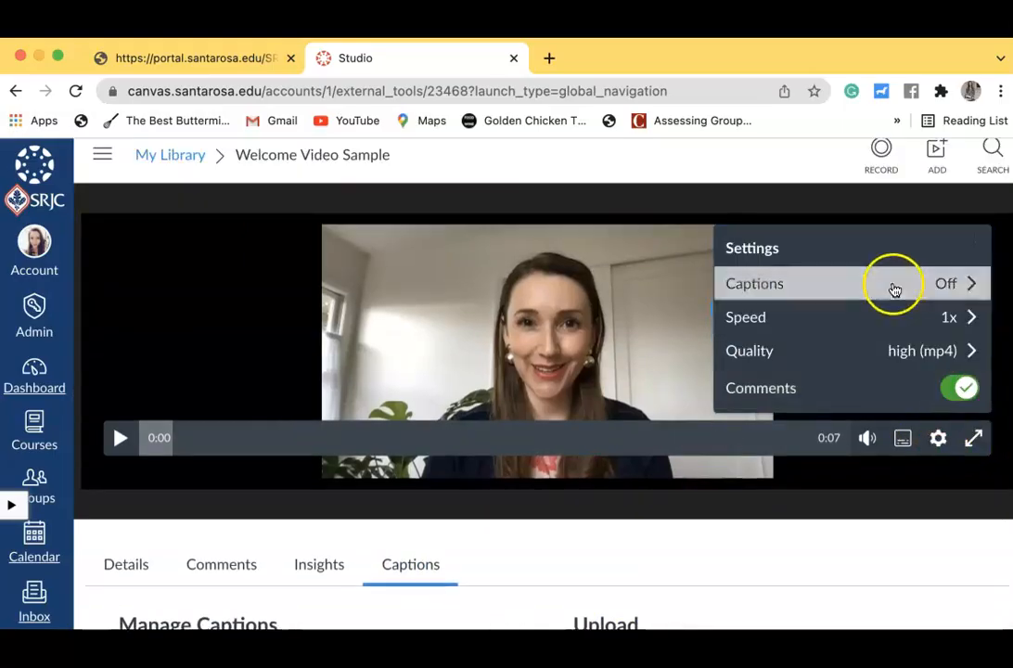
left_click(971, 290)
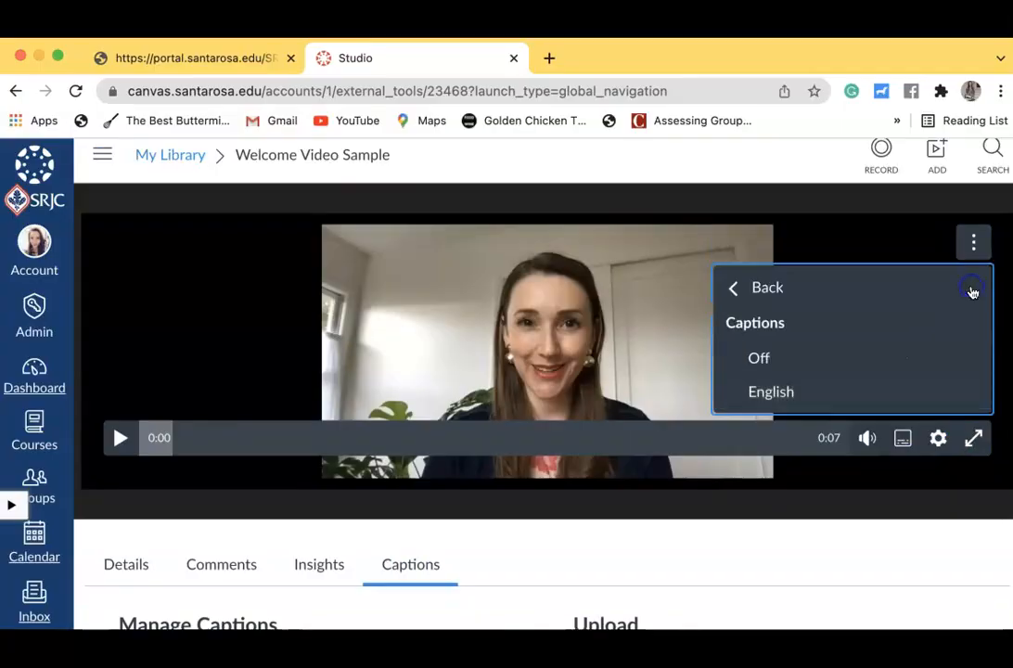
left_click(816, 400)
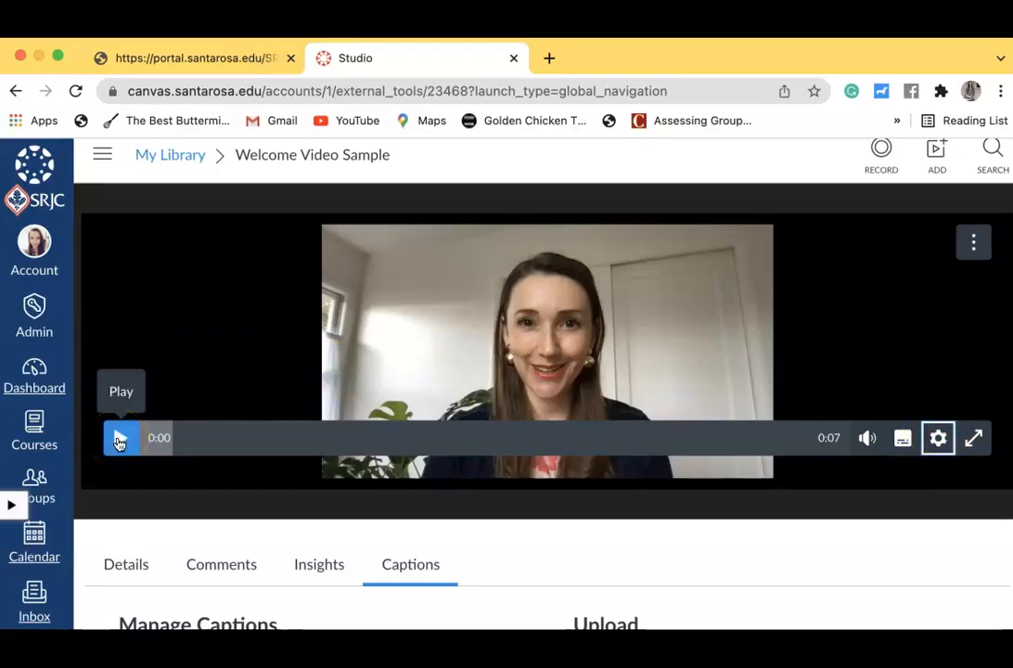
Play the video through to check the edited captions on screen
left_click(119, 442)
scroll(176, 509, "up", 1)
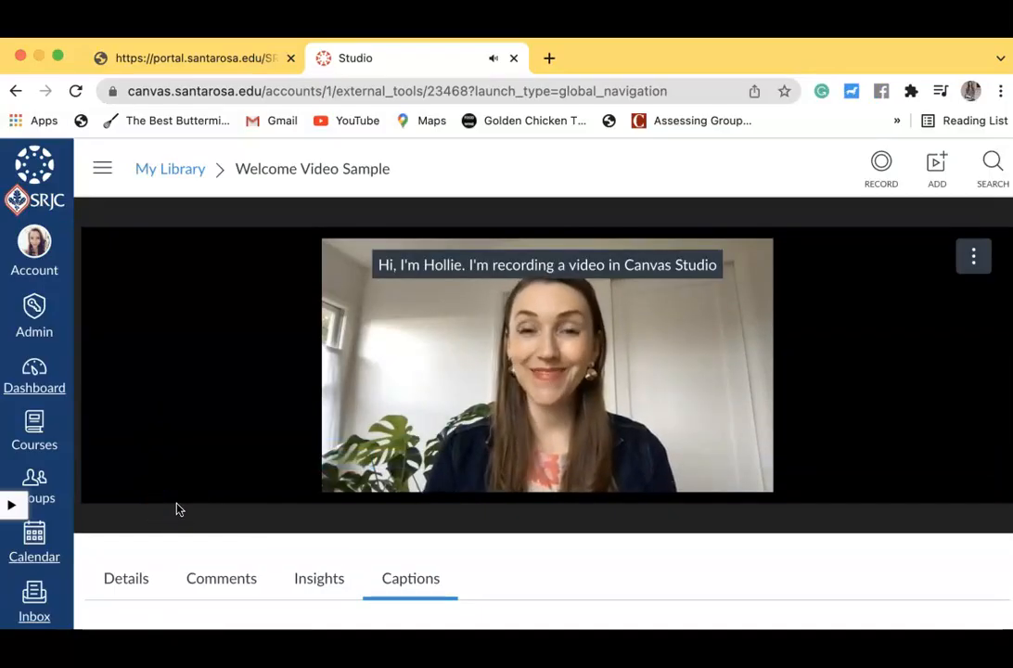
left_click(117, 452)
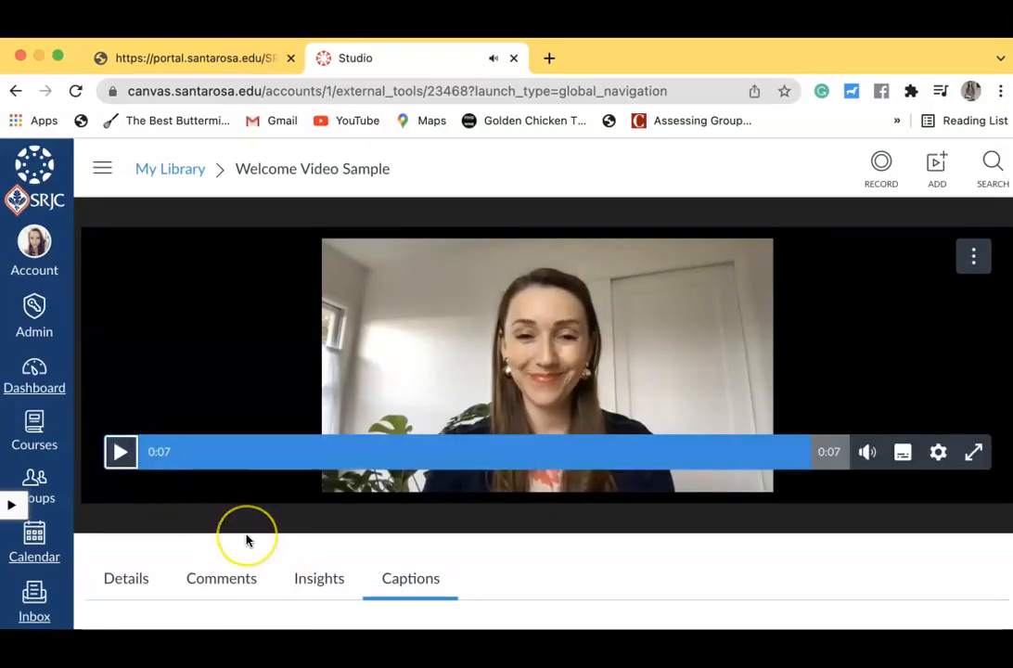
Start a new announcement titled "Welcome! :)" in the OSE Sandbox course
scroll(246, 539, "down", 3)
scroll(246, 539, "up", 3)
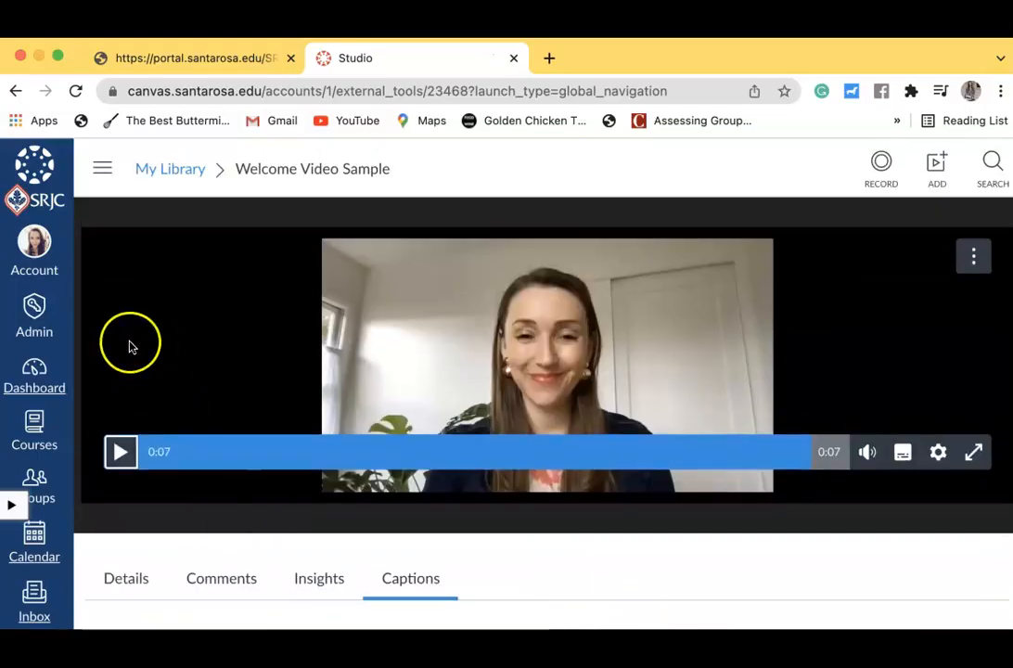
left_click(34, 366)
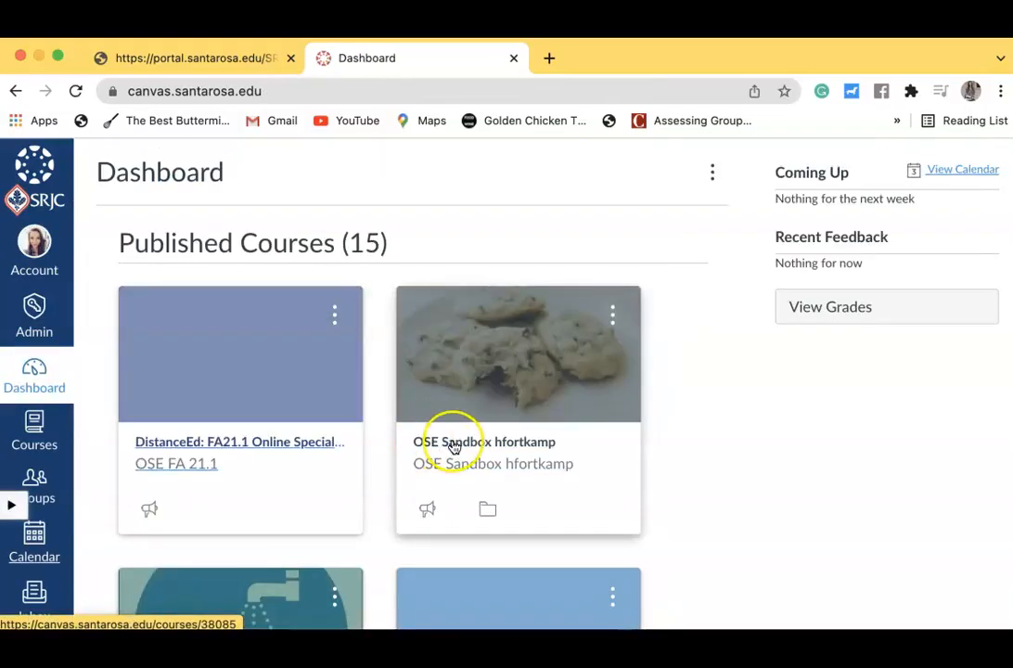
left_click(453, 444)
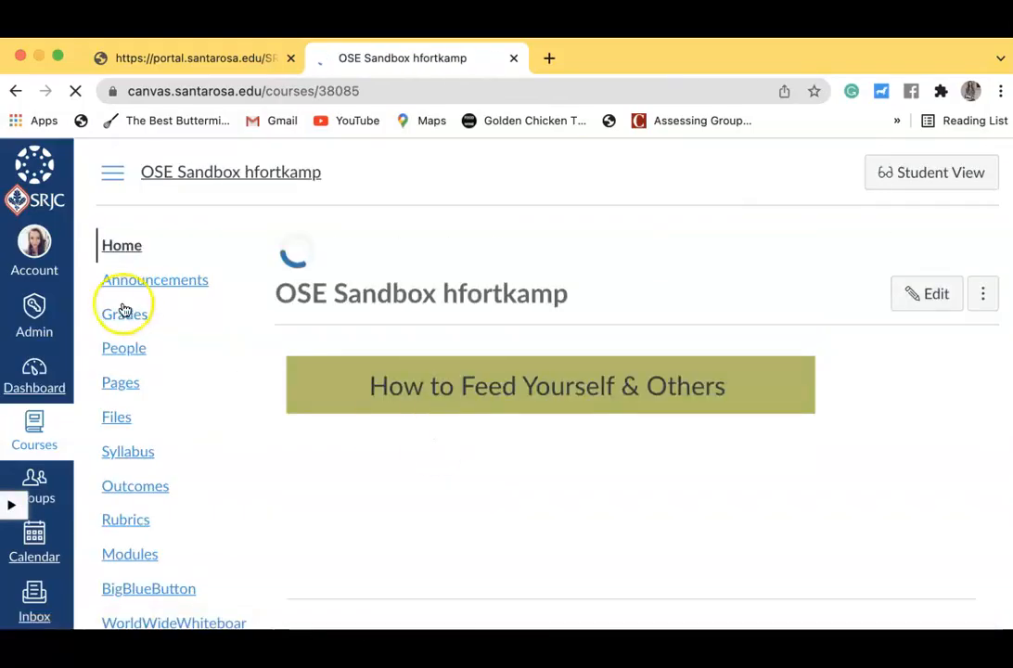
left_click(135, 279)
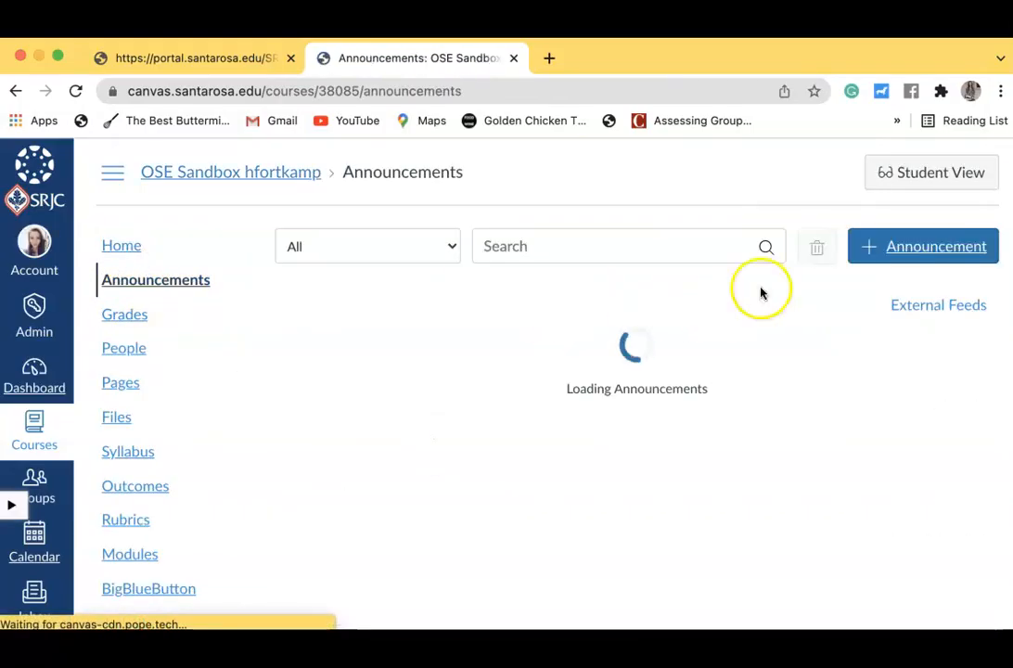
left_click(936, 247)
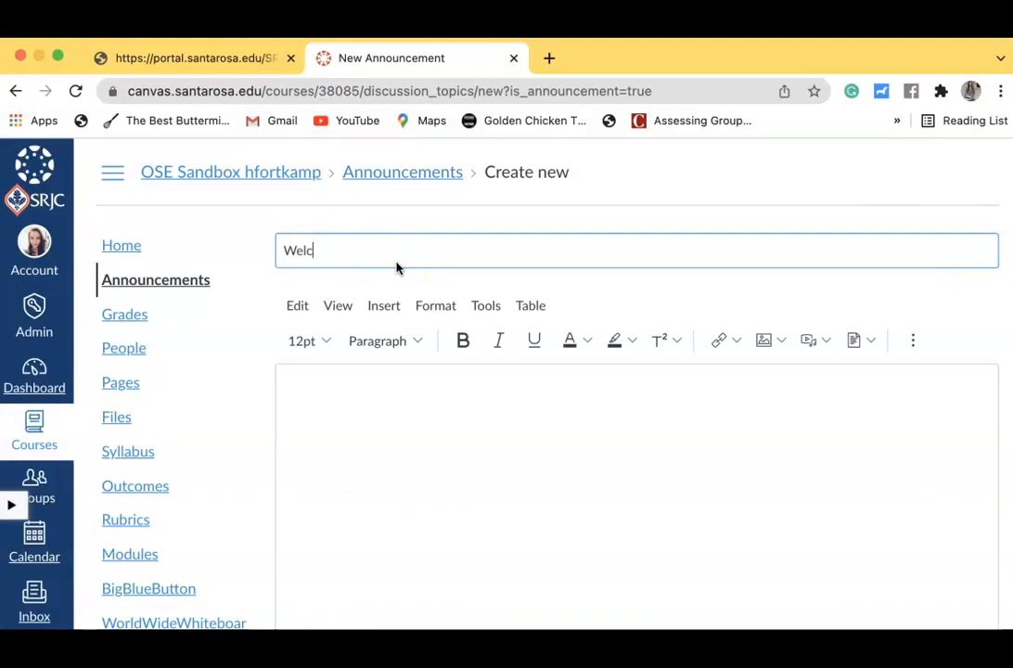
left_click(622, 483)
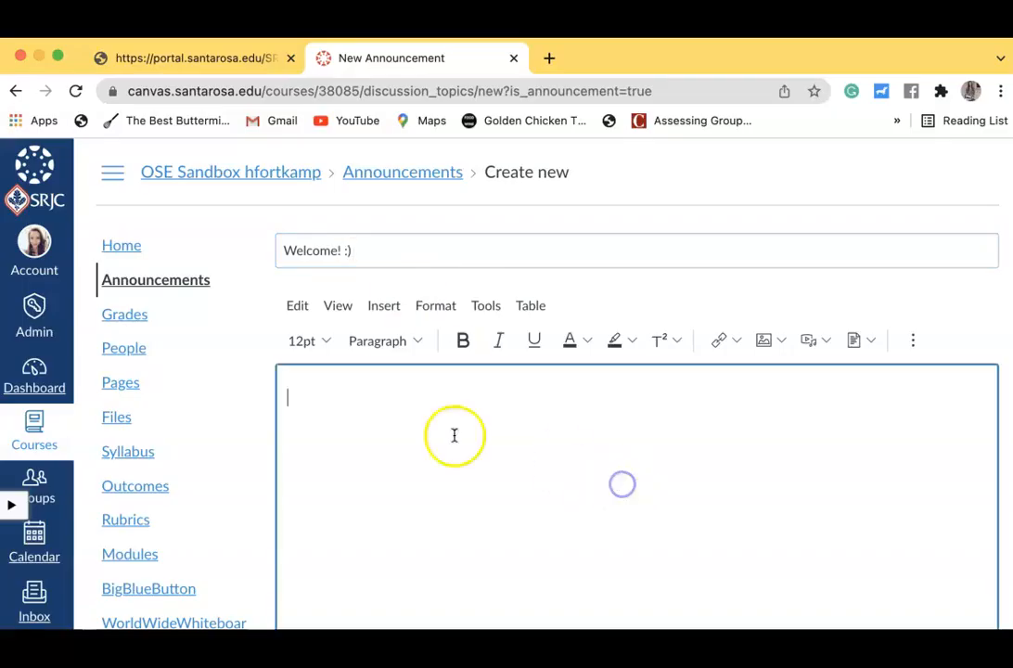
Bring up Canvas Studio from the announcement editor and select the 7-second Welcome Video Sample
scroll(411, 415, "down", 1)
scroll(411, 415, "down", 1)
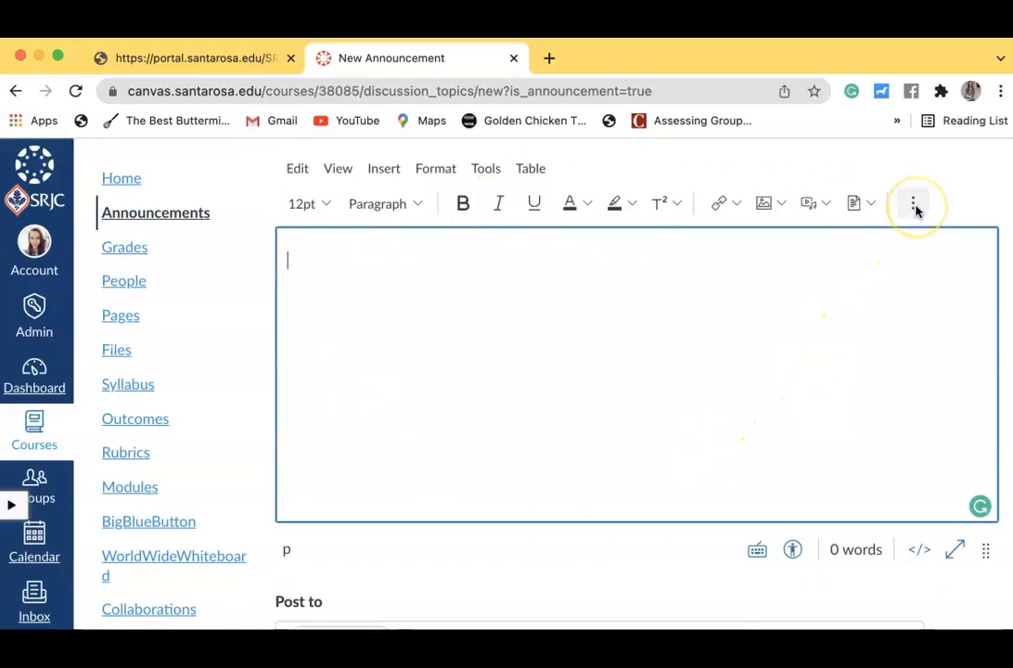
left_click(915, 206)
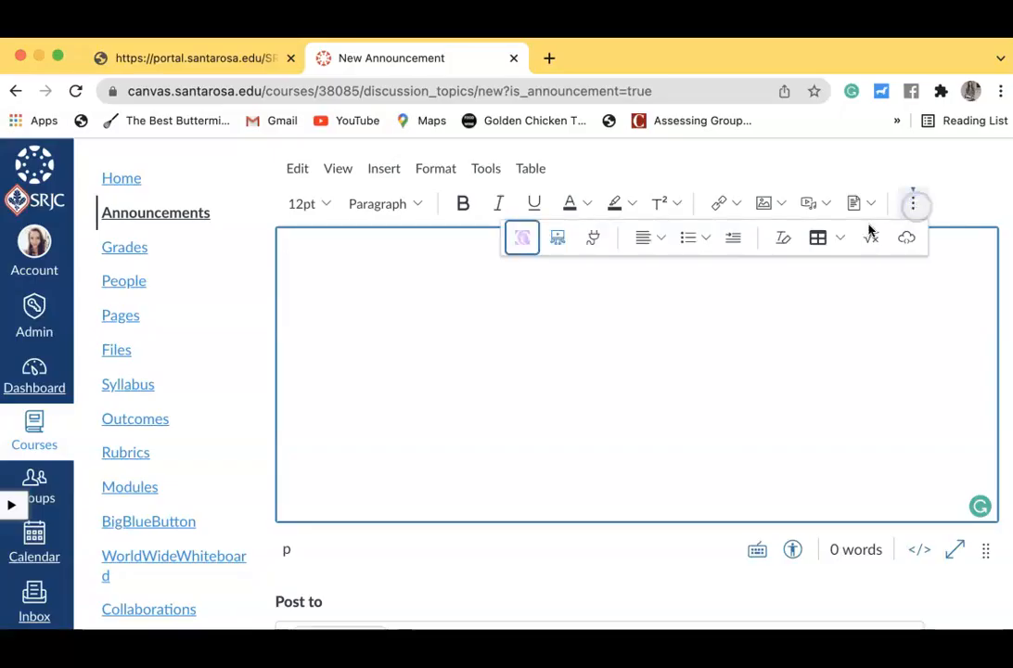
left_click(559, 241)
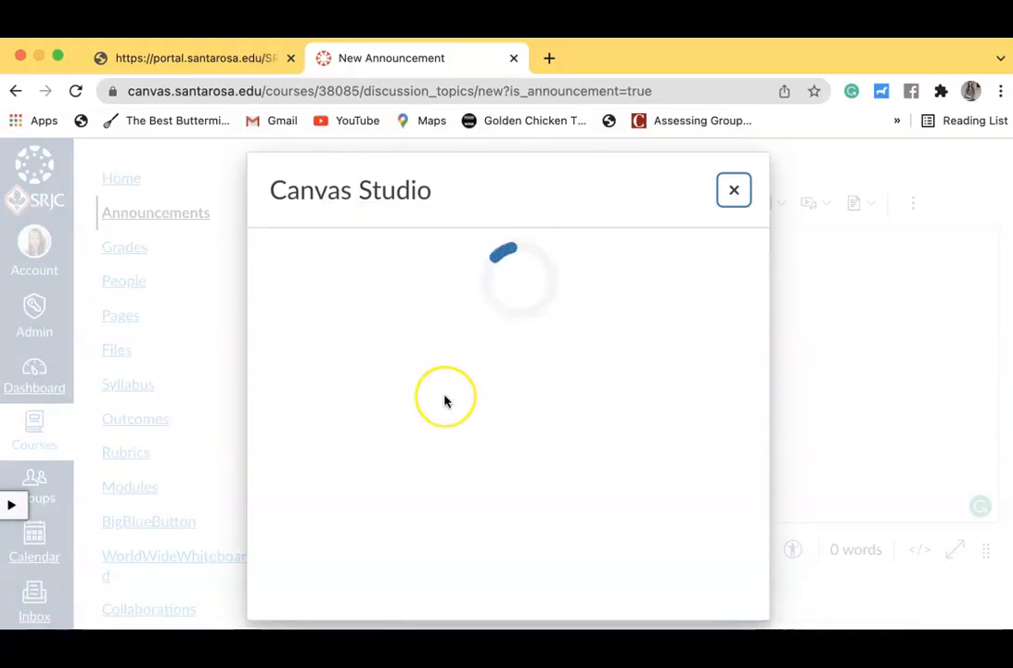
scroll(445, 400, "down", 2)
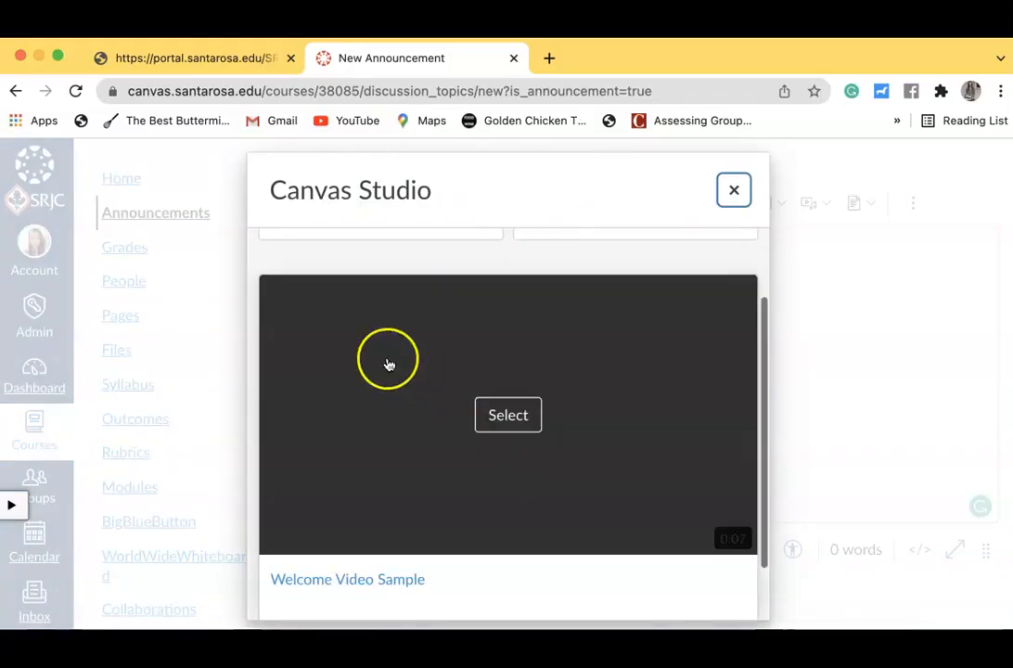
scroll(387, 366, "down", 3)
left_click(513, 417)
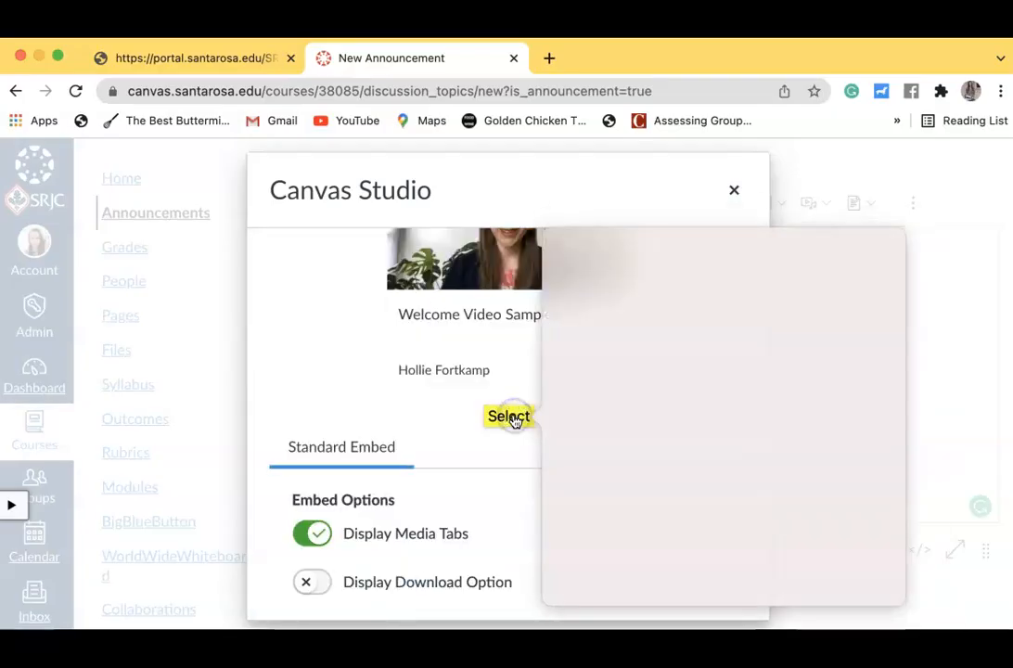
left_click(454, 409)
Embed the video in the announcement with Display Media Tabs and Display Download Option both off
left_click(315, 536)
scroll(480, 493, "down", 1)
left_click(311, 572)
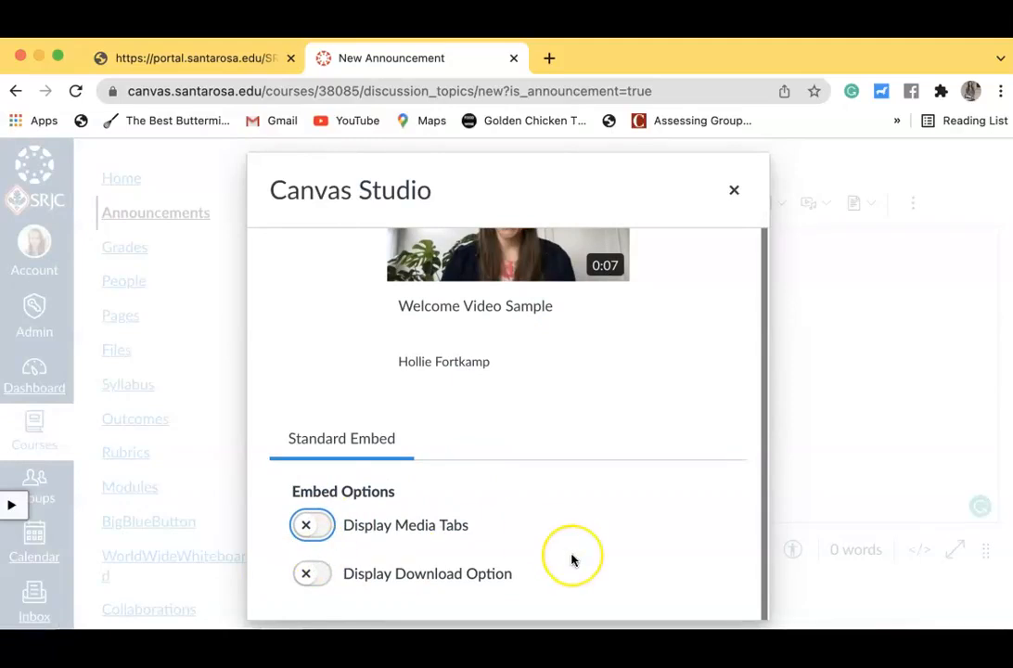
scroll(573, 559, "down", 3)
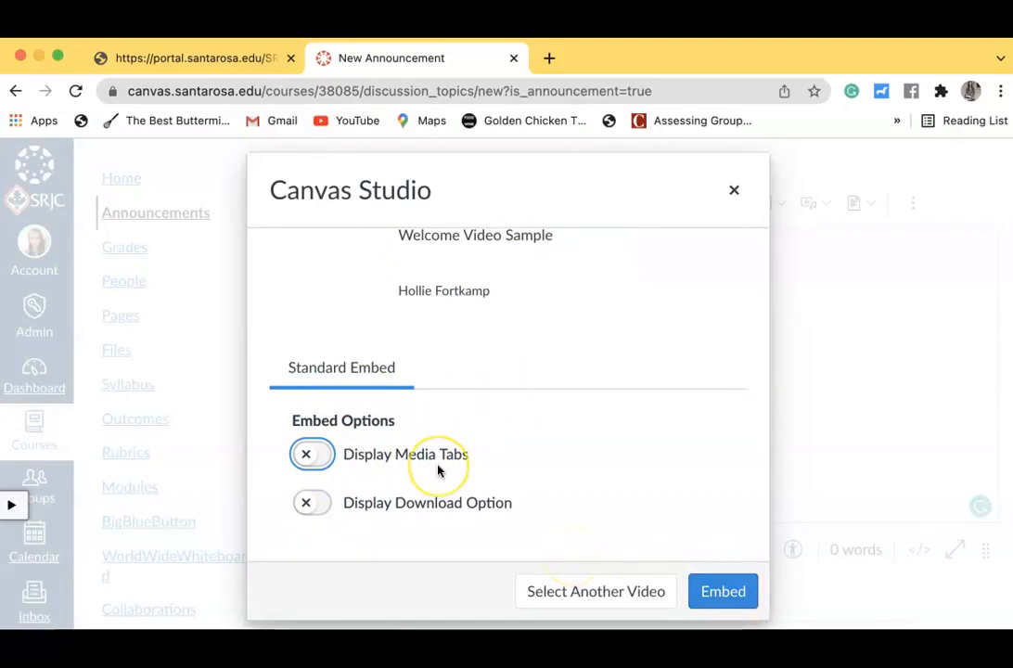
left_click(387, 502)
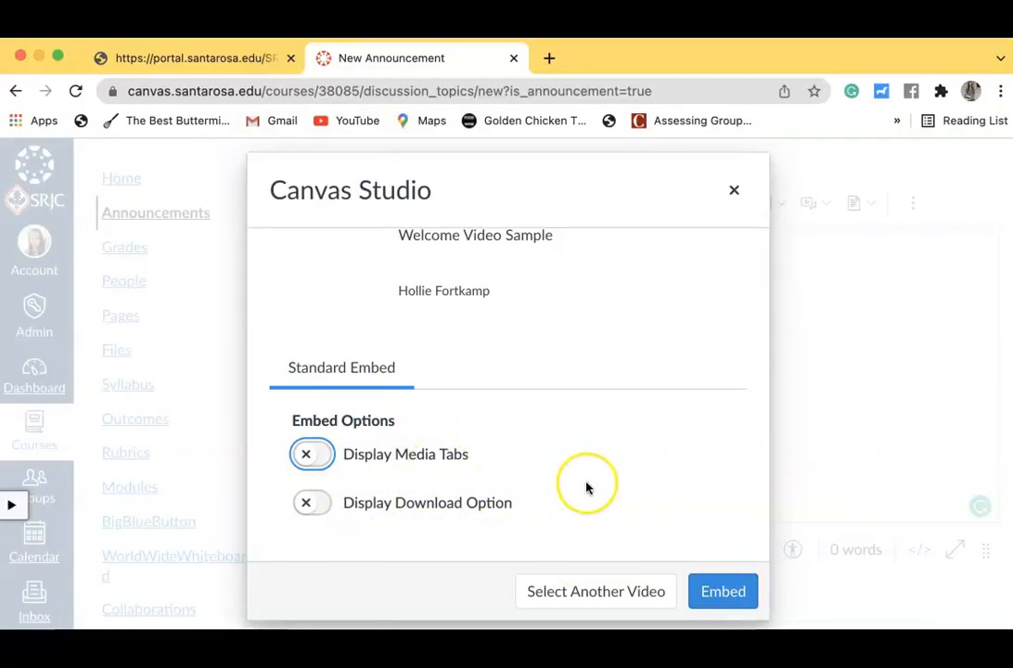
scroll(586, 487, "up", 3)
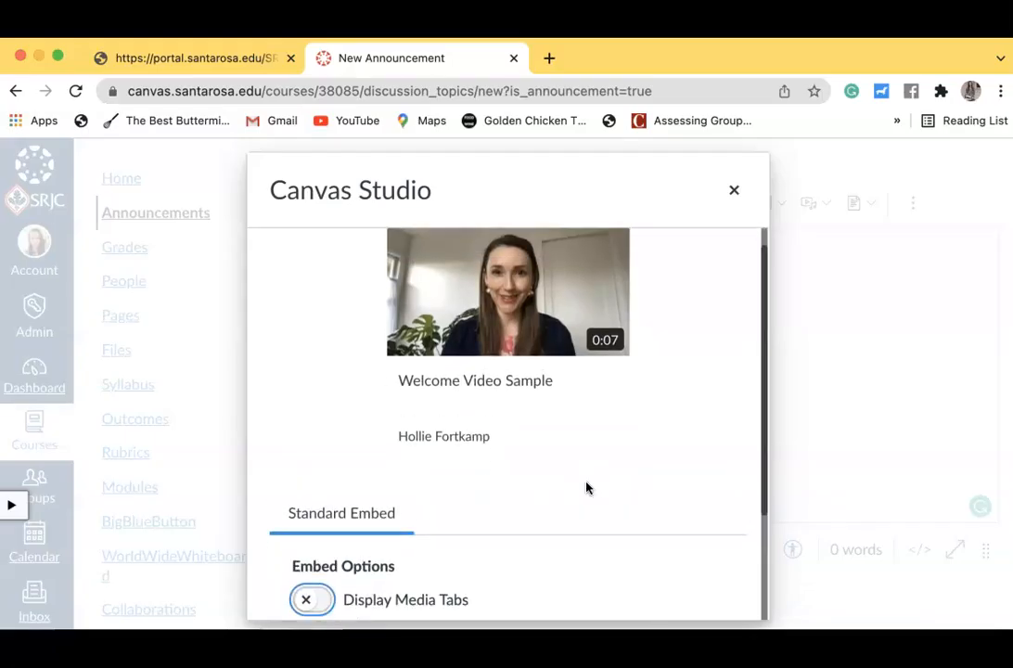
scroll(653, 519, "down", 3)
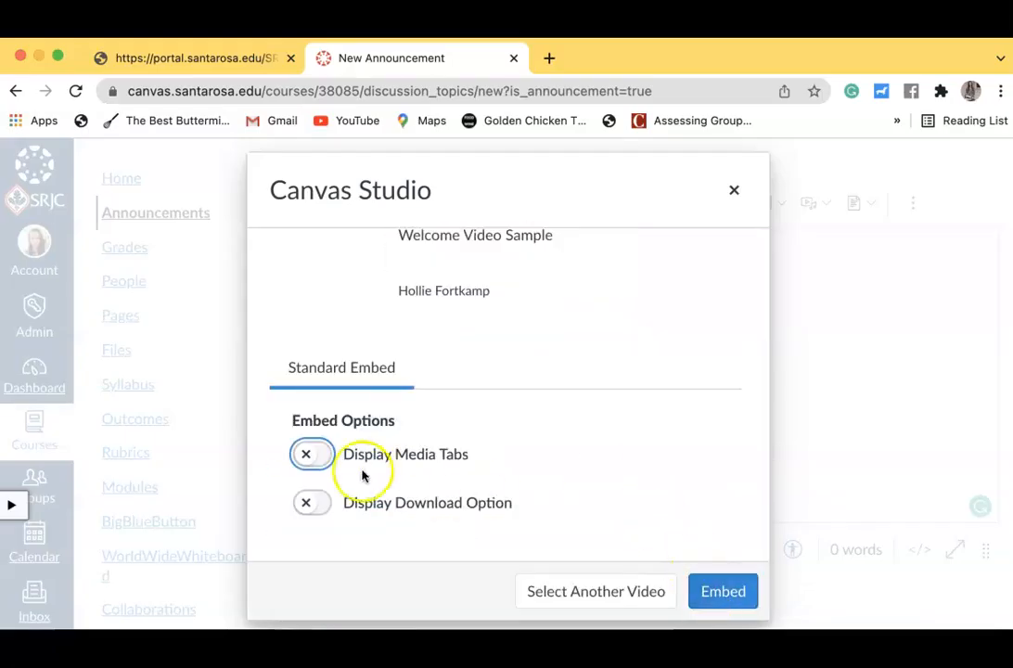
left_click(742, 594)
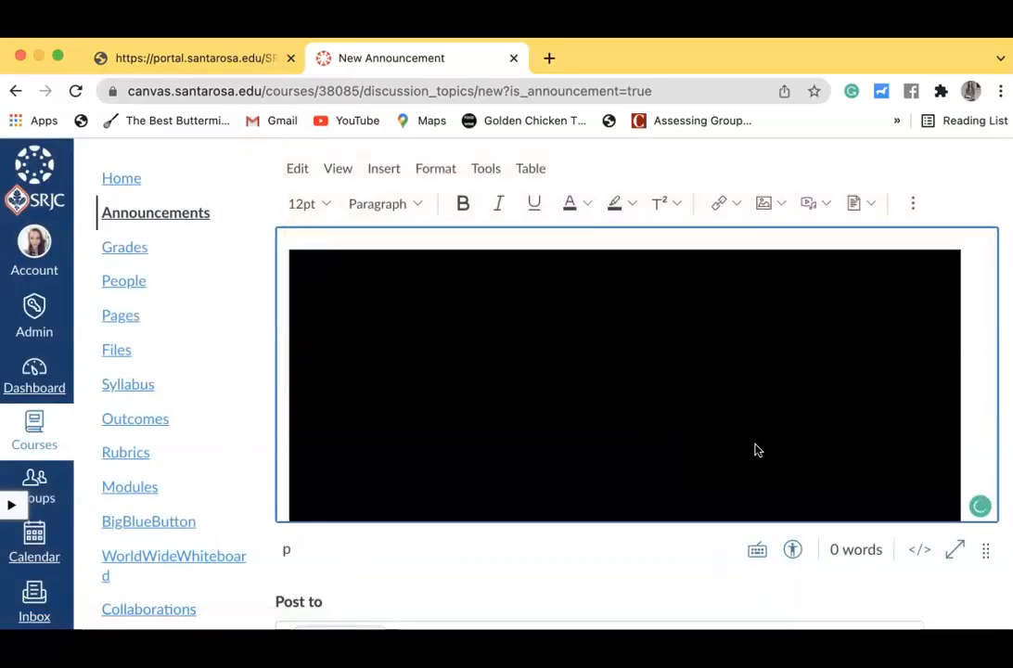
Publish the Welcome! :) announcement and view it as a student
scroll(927, 519, "down", 5)
left_click(968, 576)
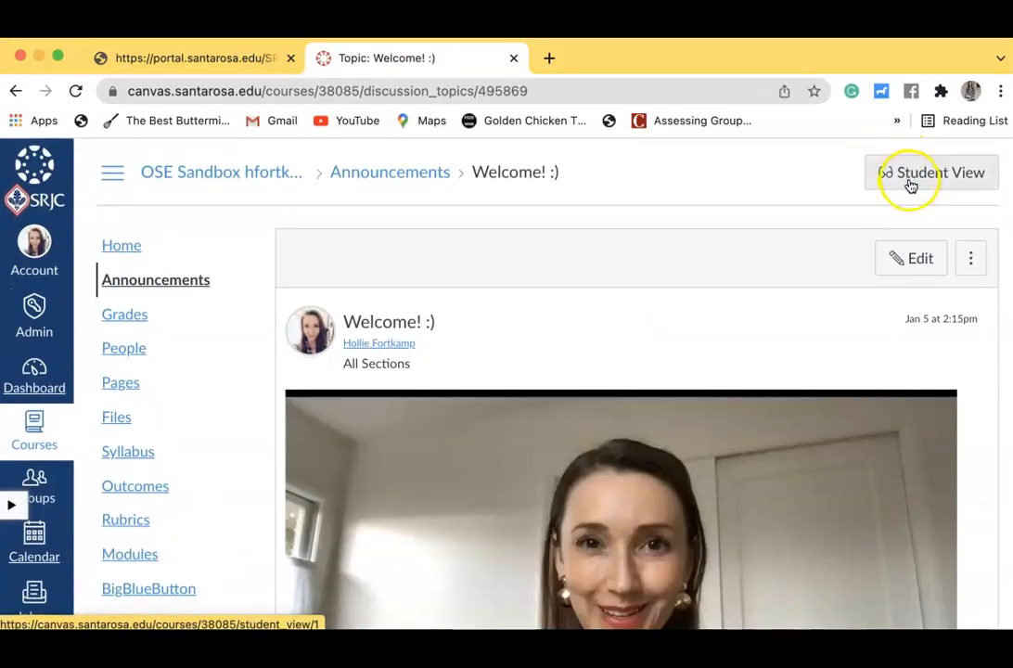
left_click(911, 181)
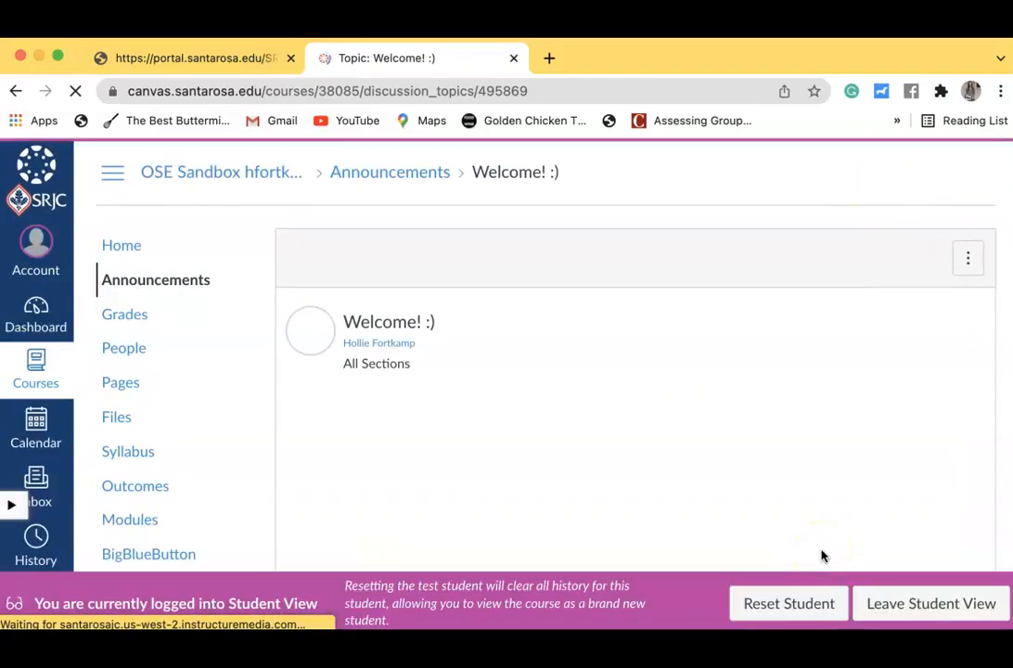
Turn on English captions in the embedded video's player settings
scroll(821, 550, "down", 3)
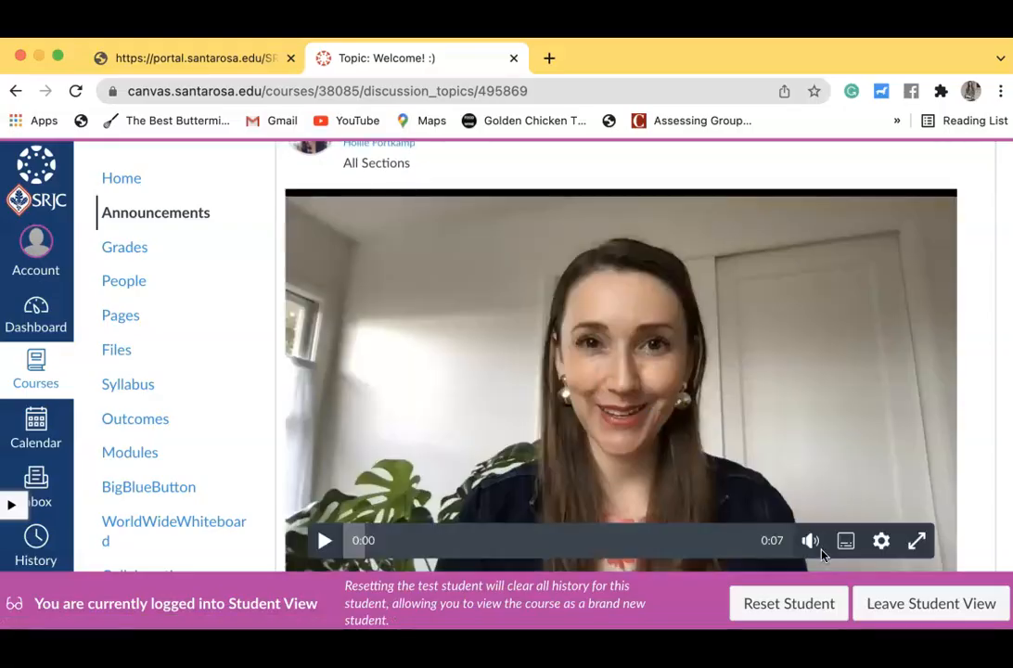
scroll(822, 552, "down", 2)
left_click(882, 397)
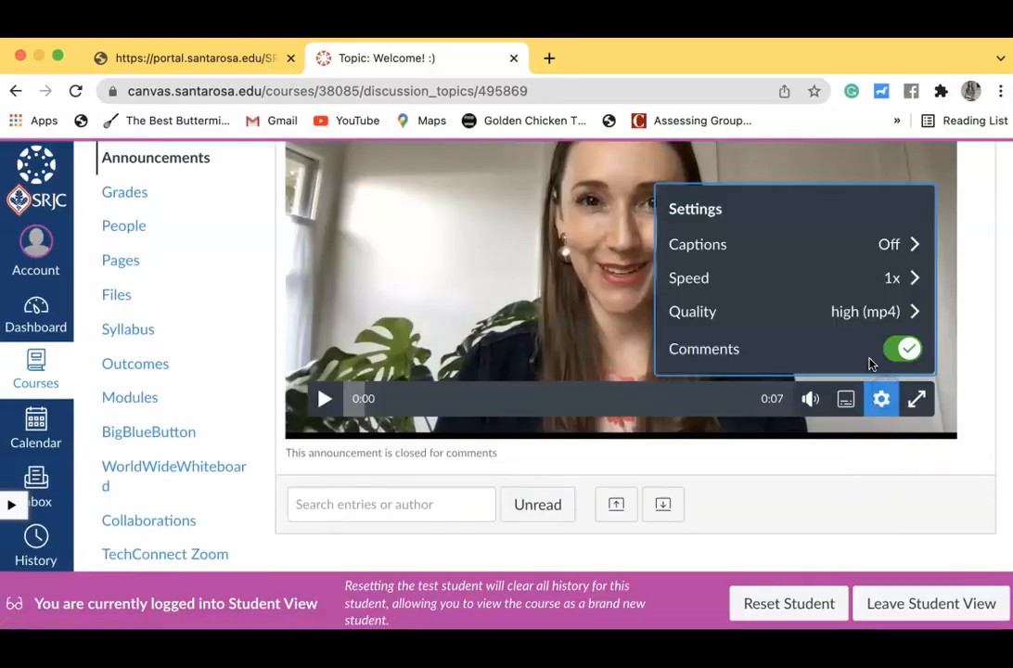
left_click(837, 246)
left_click(746, 349)
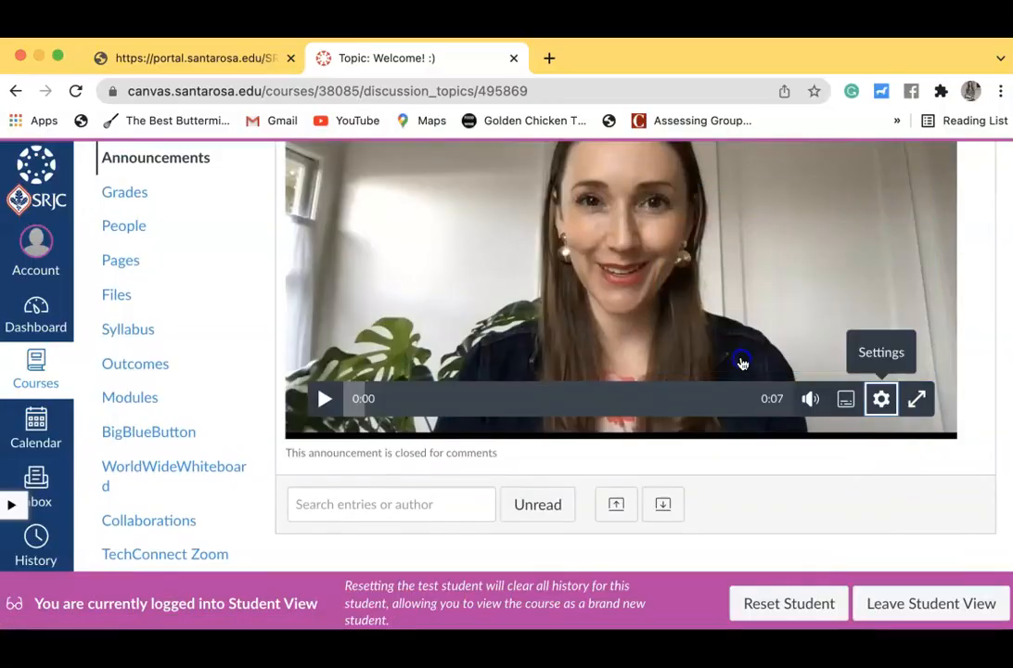
Play the first seconds of the embedded video to check its captions, pause it and leave Student View
scroll(742, 362, "up", 1)
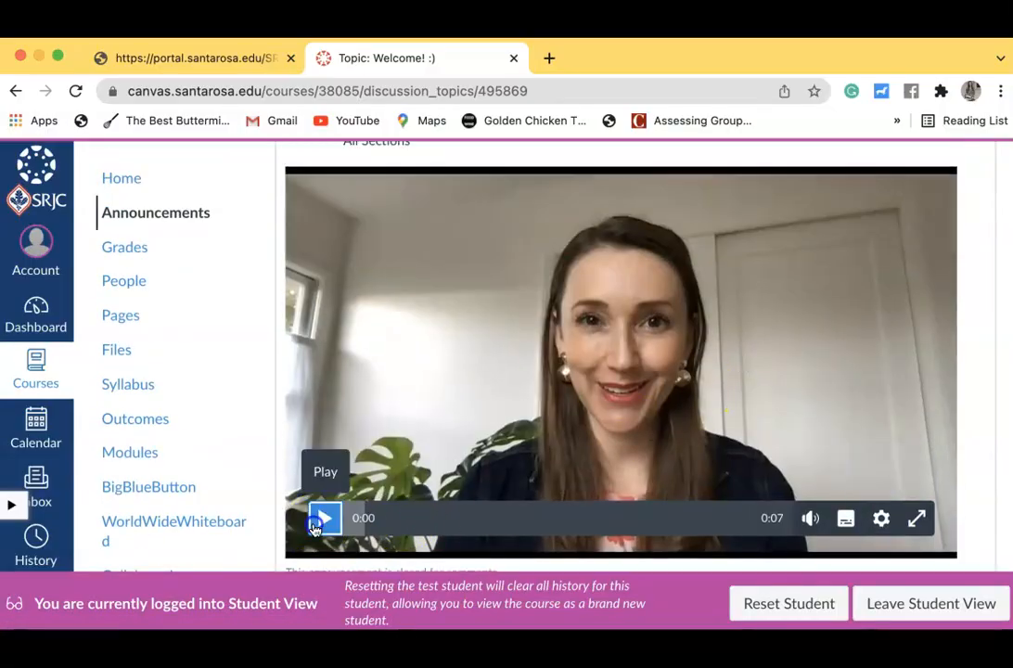
left_click(324, 519)
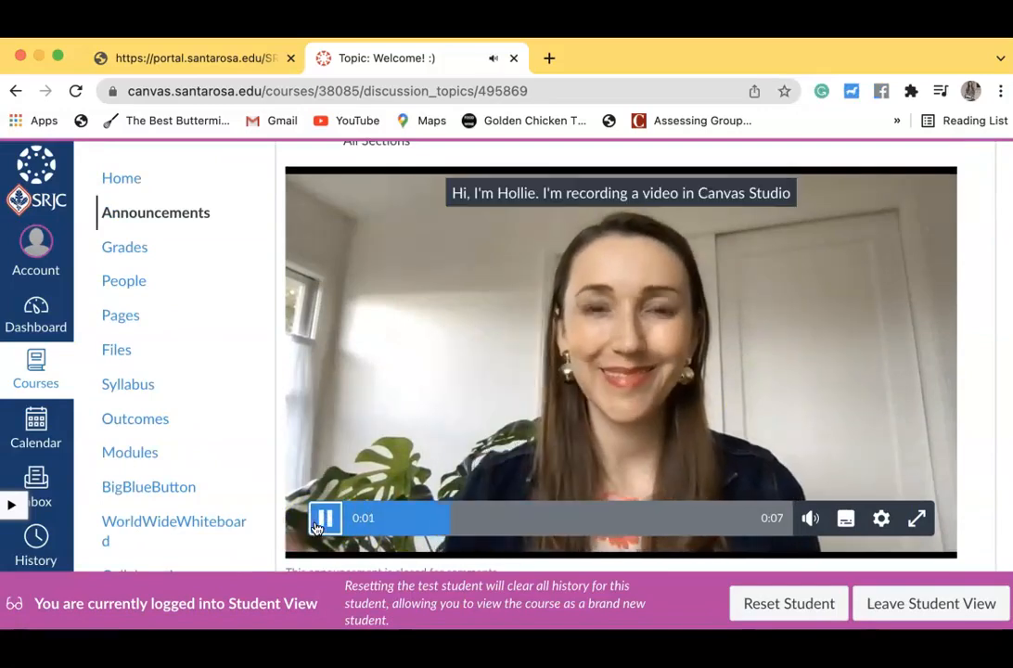
left_click(322, 520)
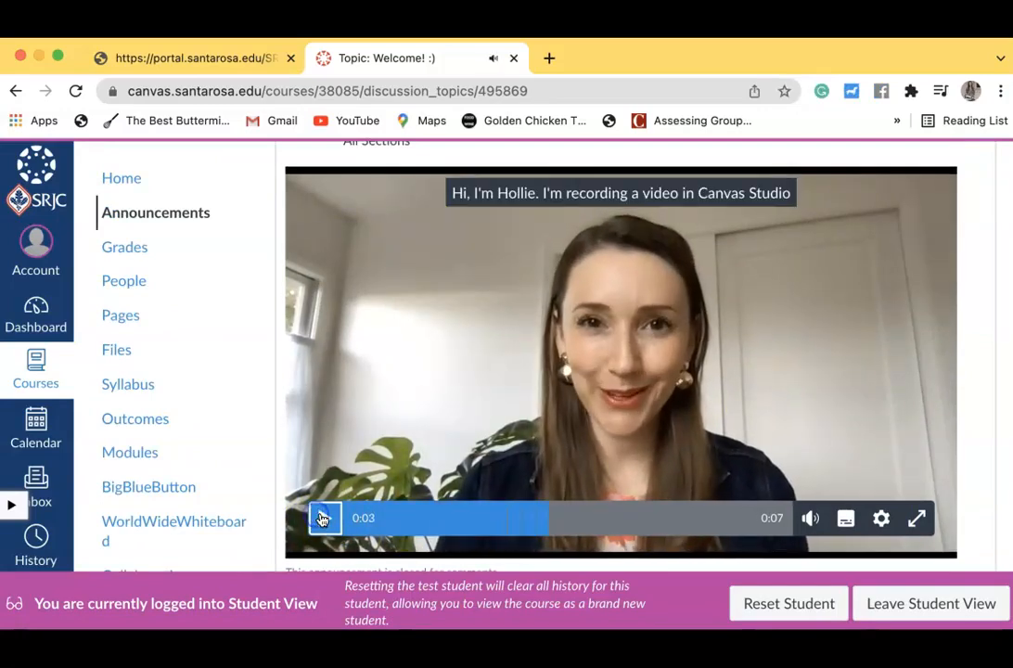
left_click(906, 604)
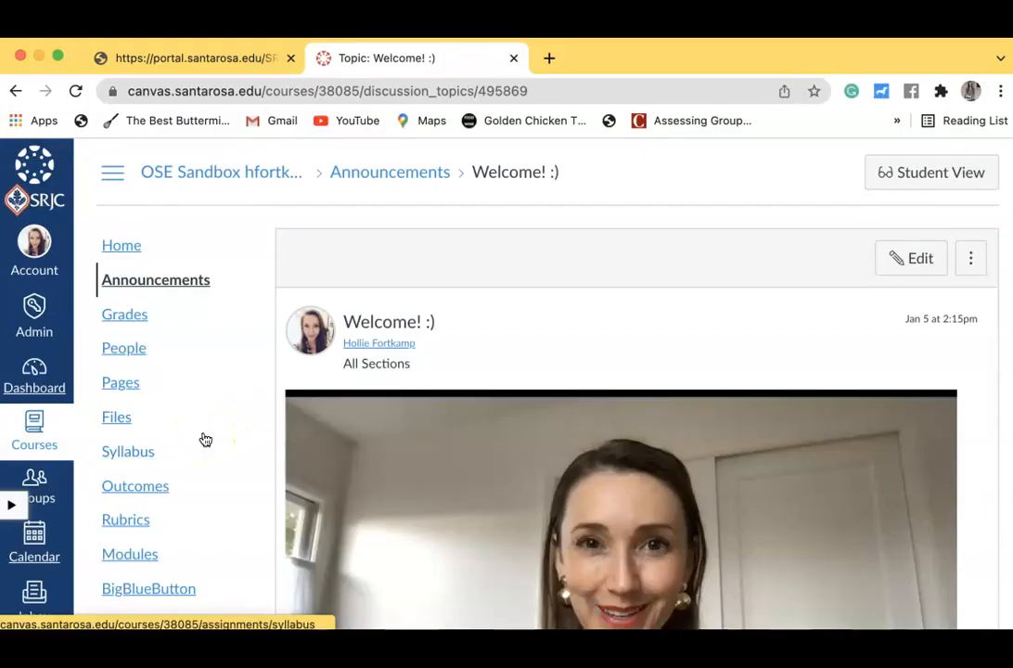
Return to the Studio library and look over the saved videos
scroll(205, 440, "down", 1)
scroll(205, 440, "up", 1)
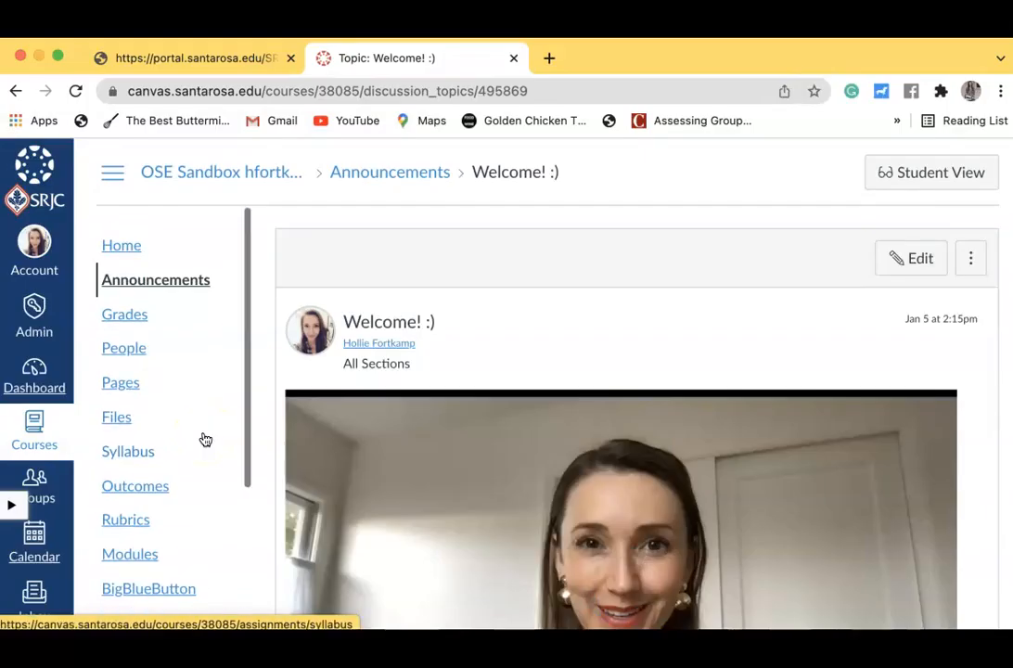
scroll(425, 487, "down", 3)
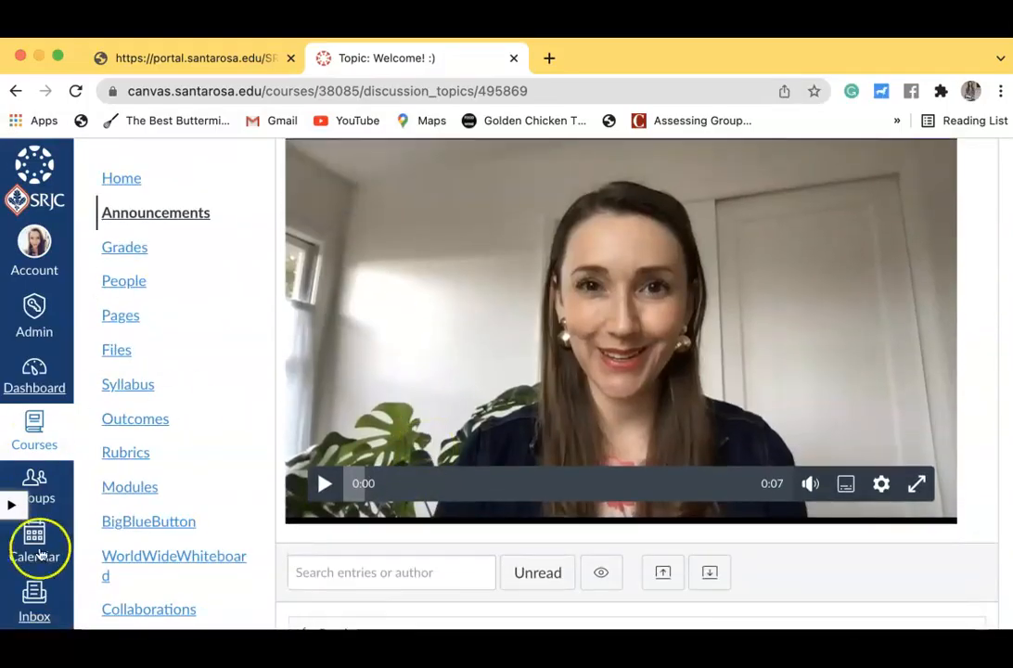
scroll(56, 565, "down", 1)
scroll(65, 584, "down", 2)
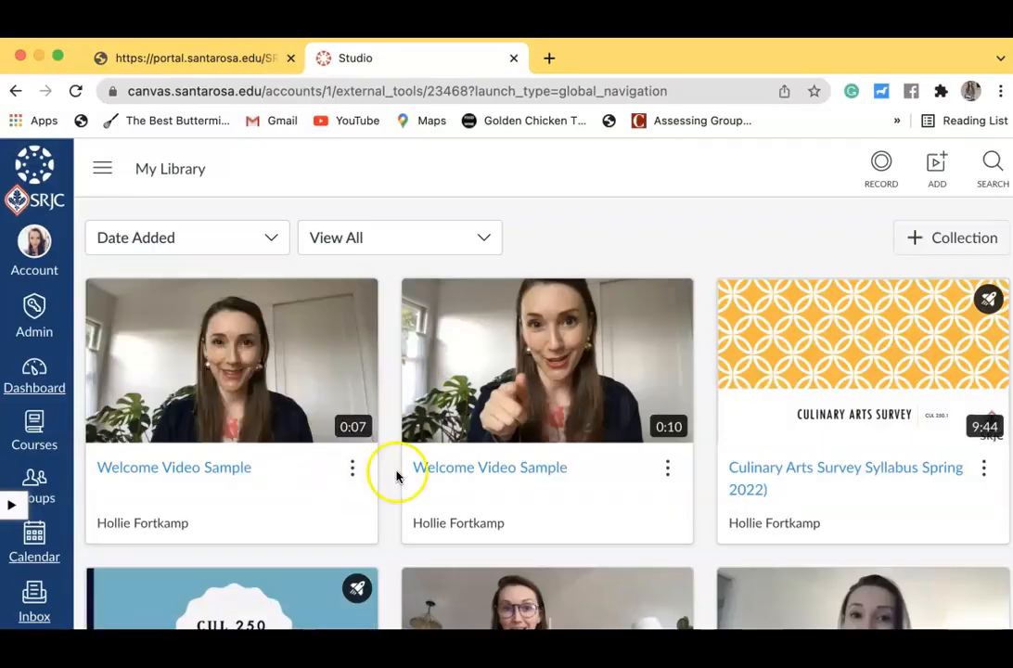
scroll(224, 339, "down", 2)
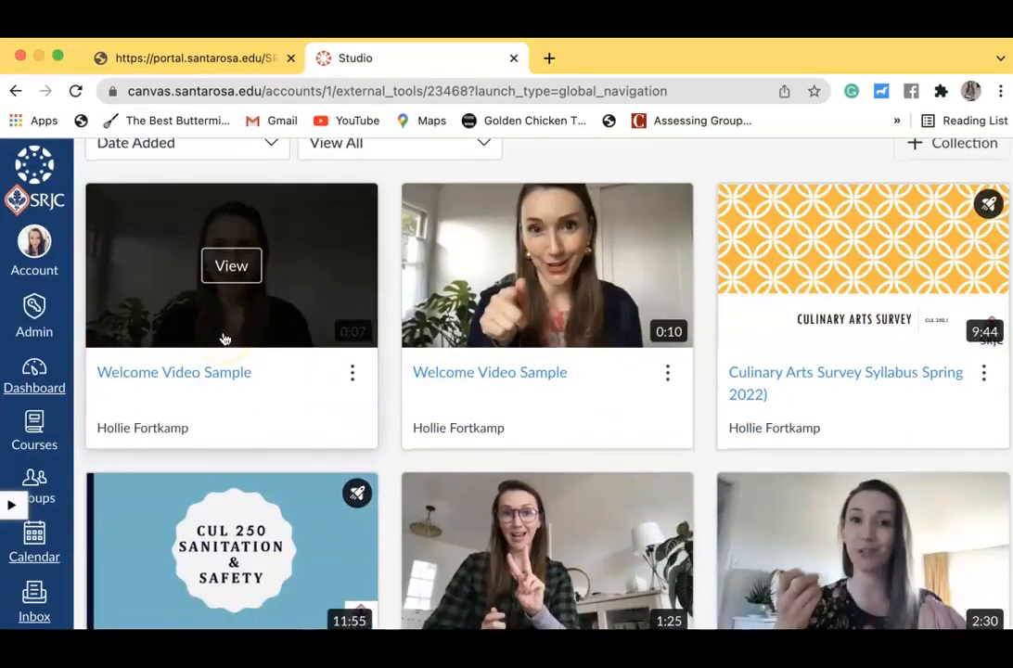
scroll(224, 338, "down", 4)
scroll(224, 338, "up", 6)
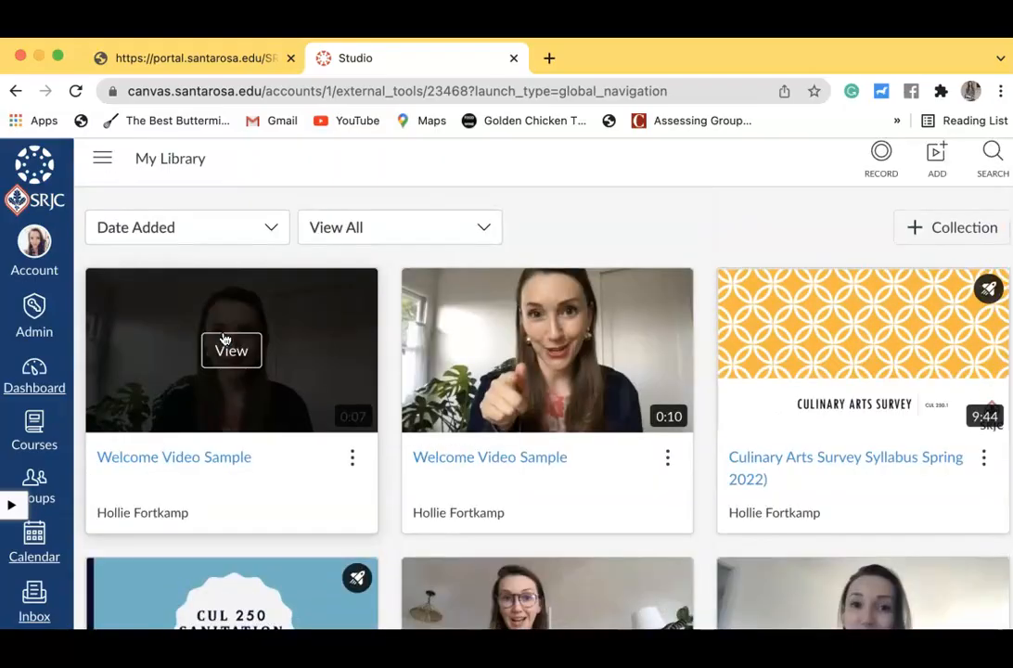